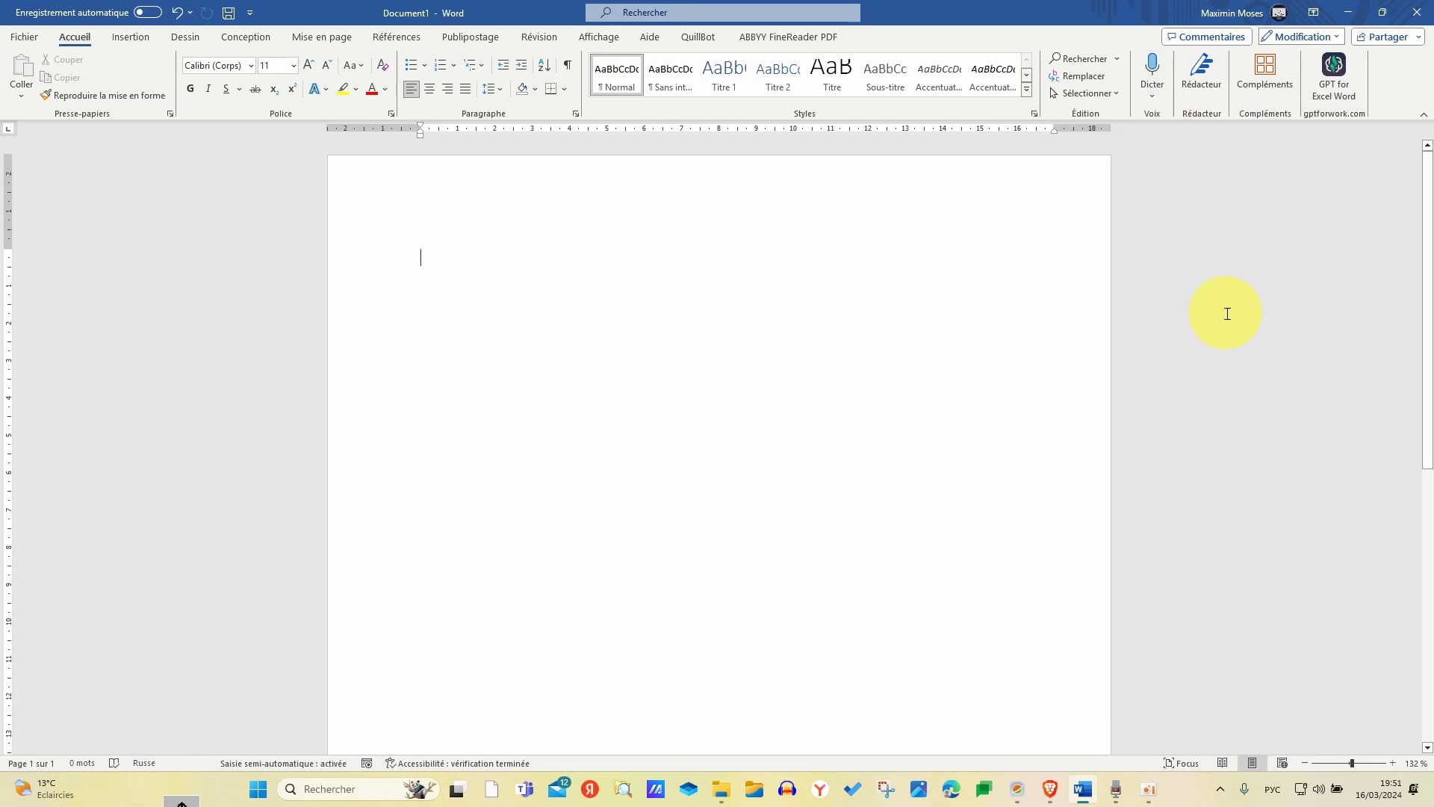
pyautogui.click(1153, 95)
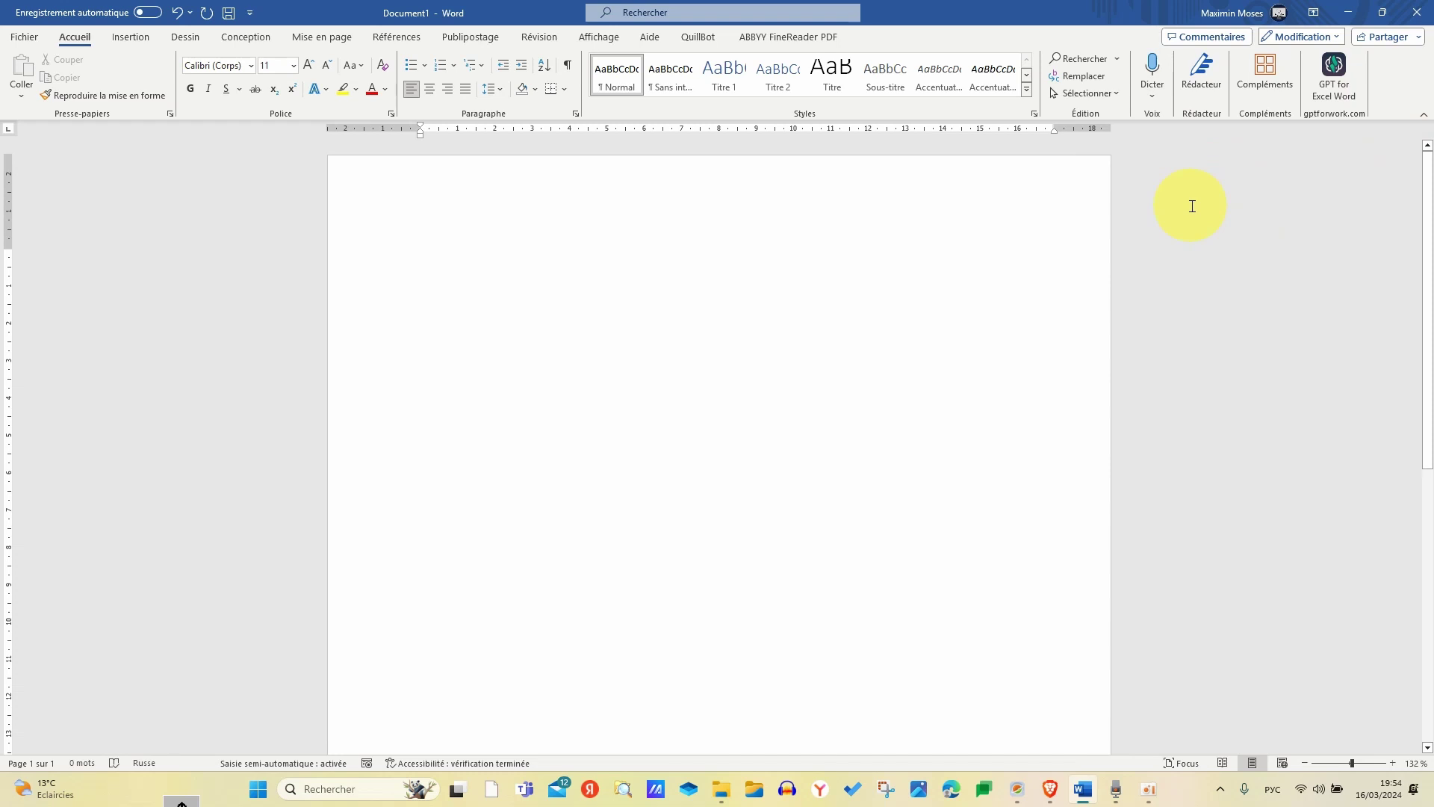
pyautogui.click(1150, 98)
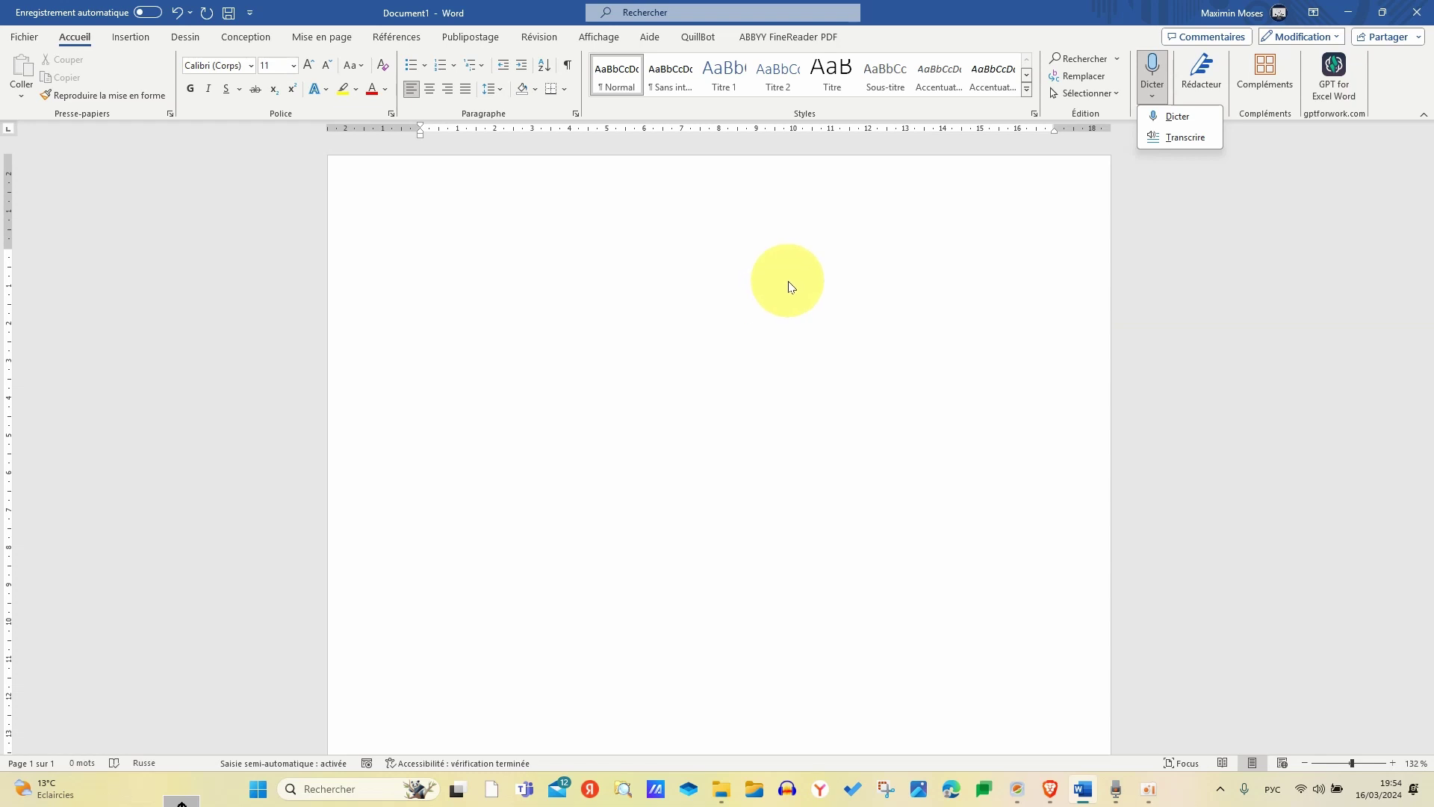
pyautogui.click(972, 351)
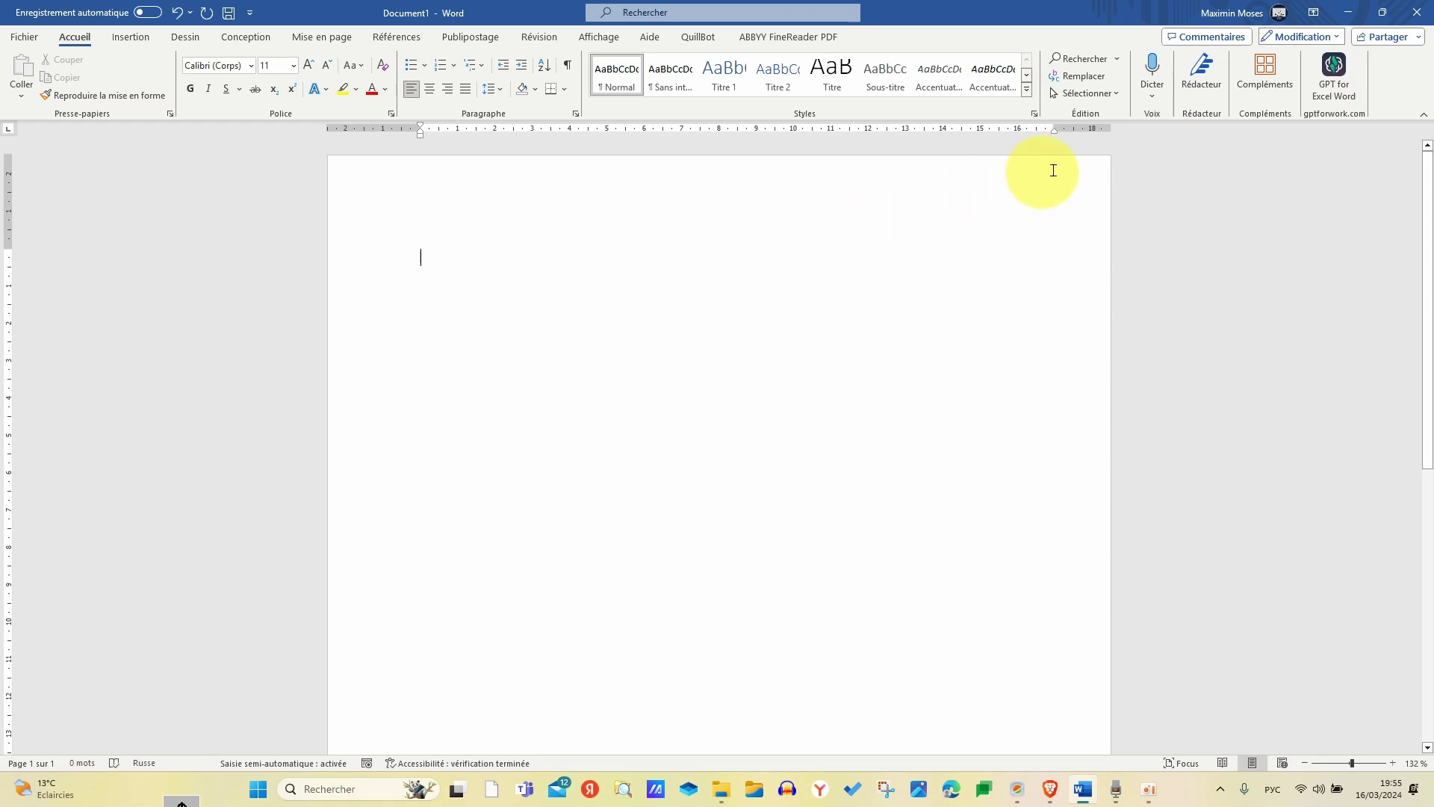
# - Open the Transcribe feature and set the transcription language to Français (France)
pyautogui.click(1150, 101)
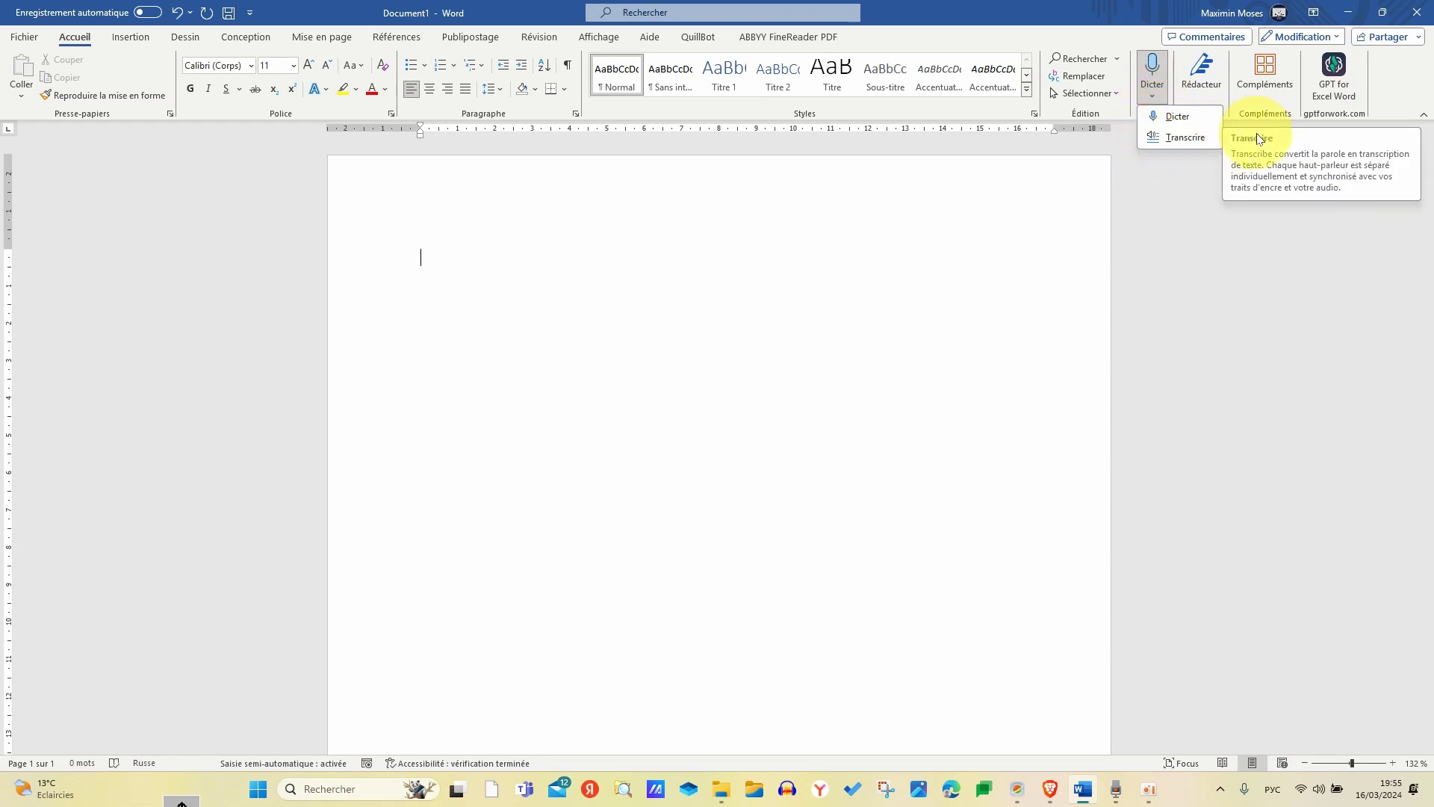
pyautogui.click(1180, 137)
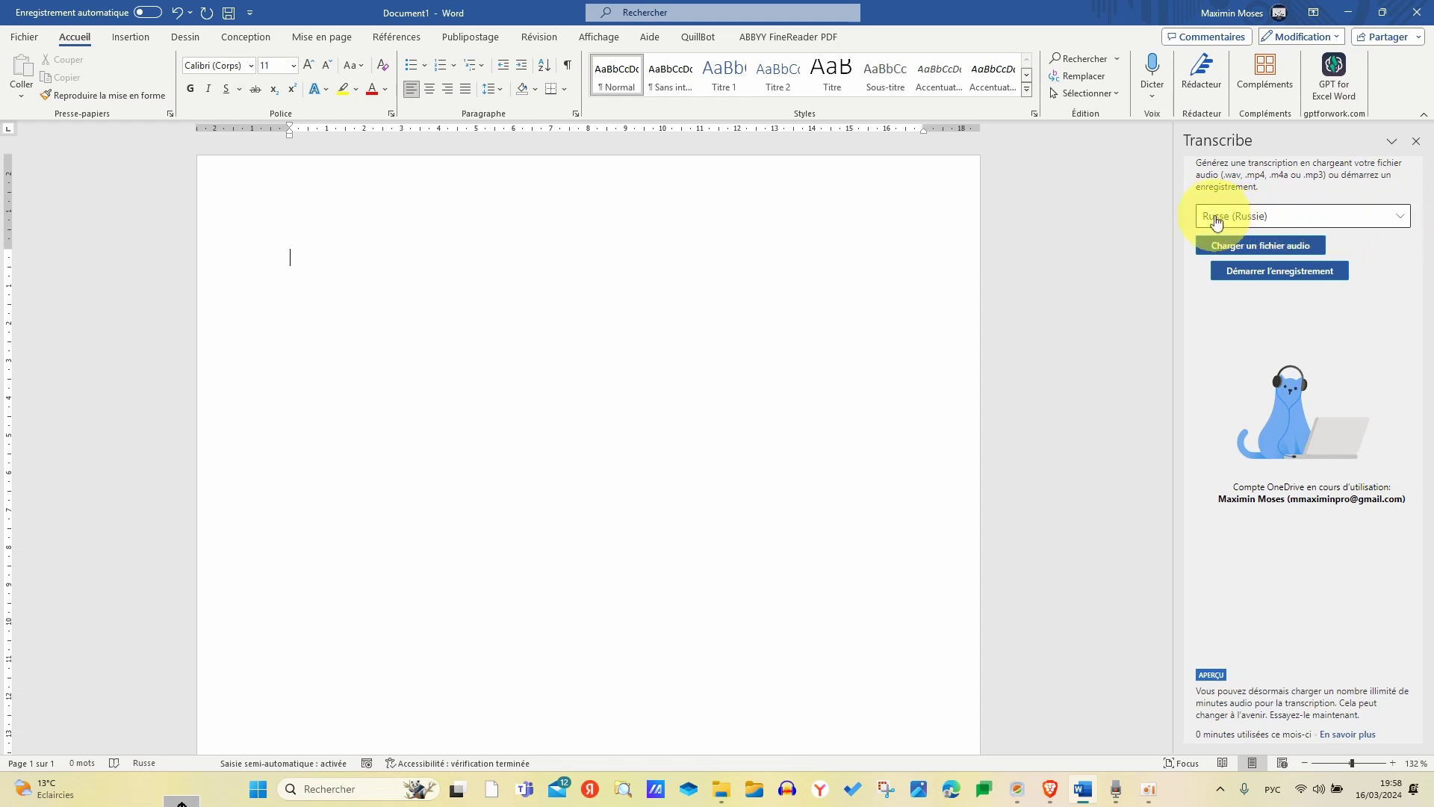
pyautogui.click(1349, 228)
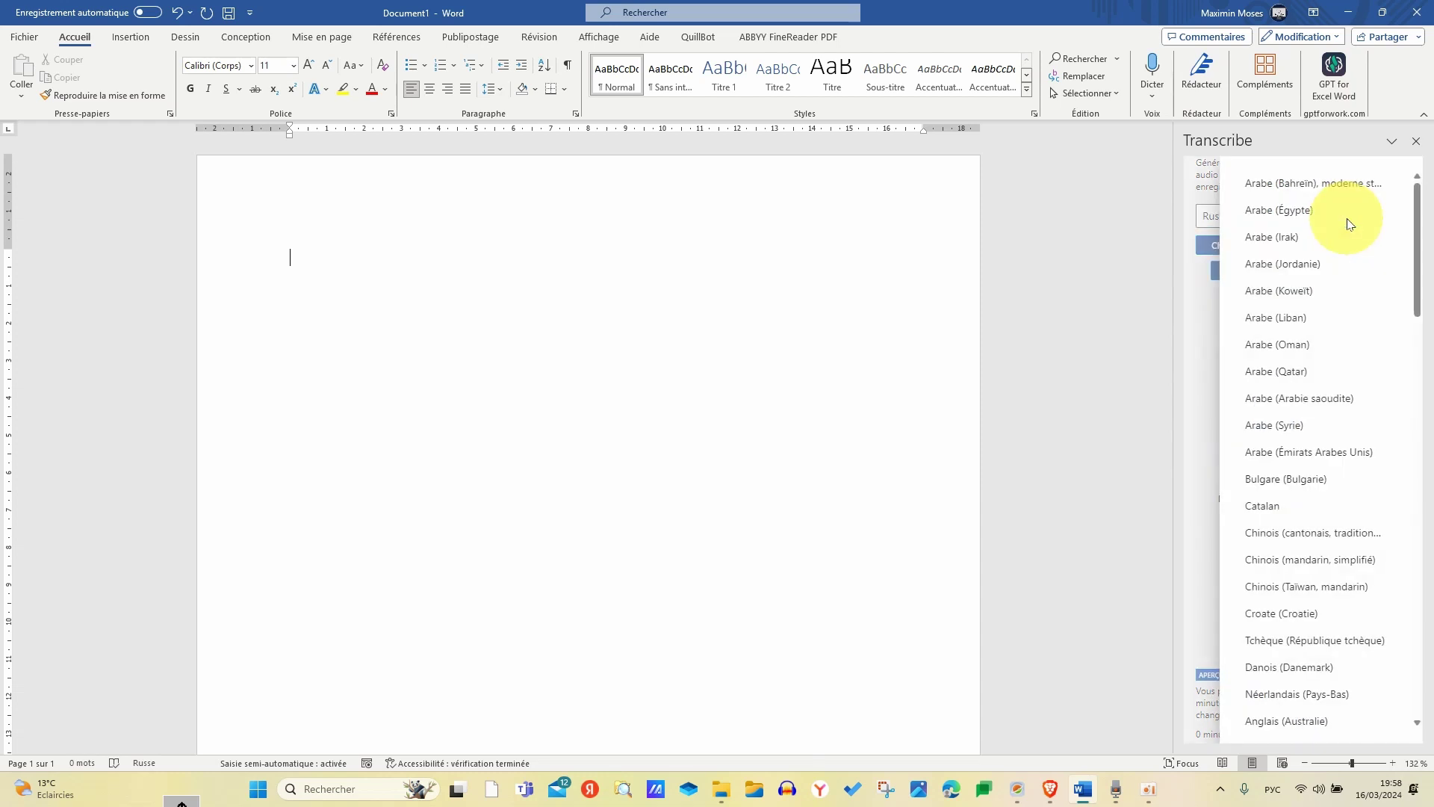
pyautogui.scroll(-8, 1281, 394)
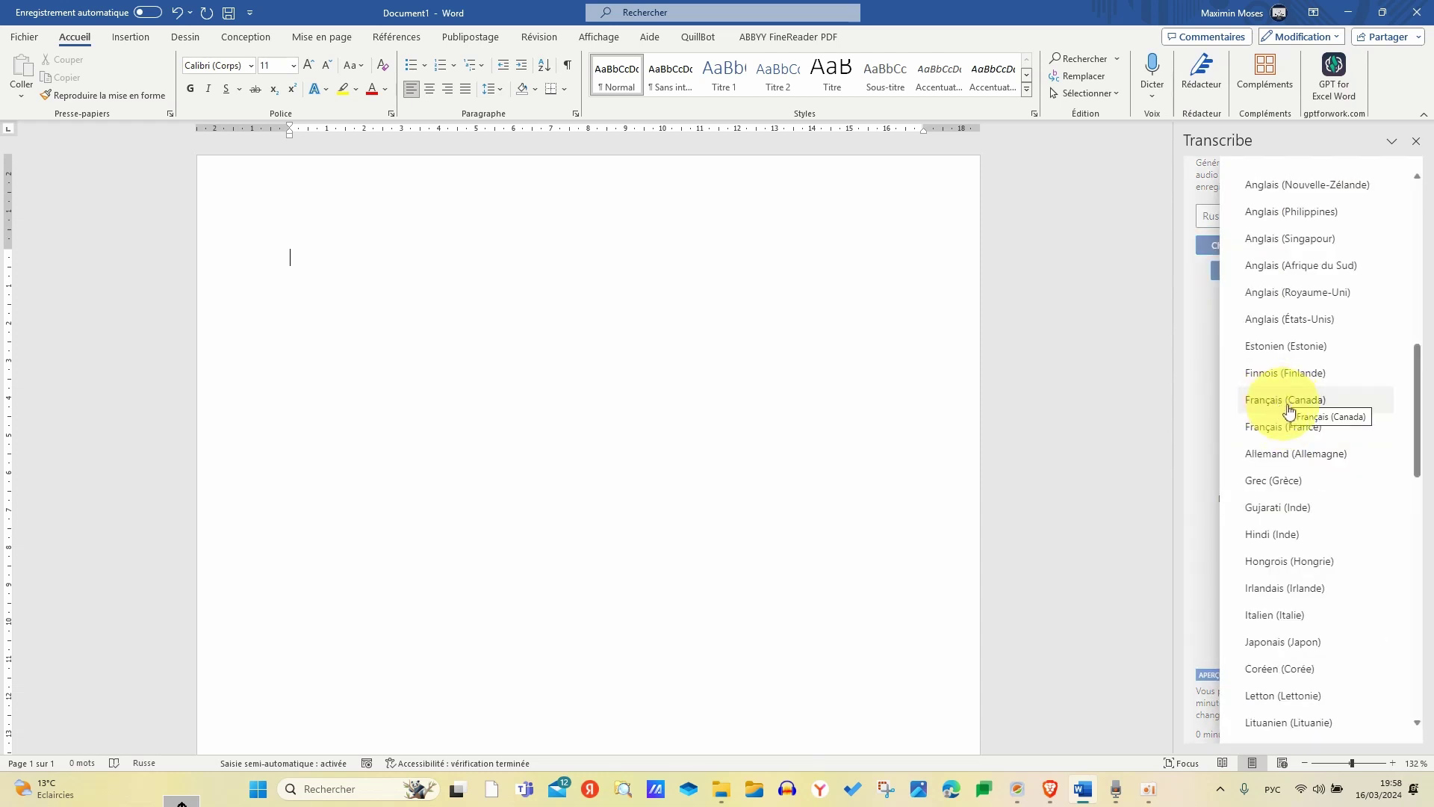
pyautogui.click(1266, 434)
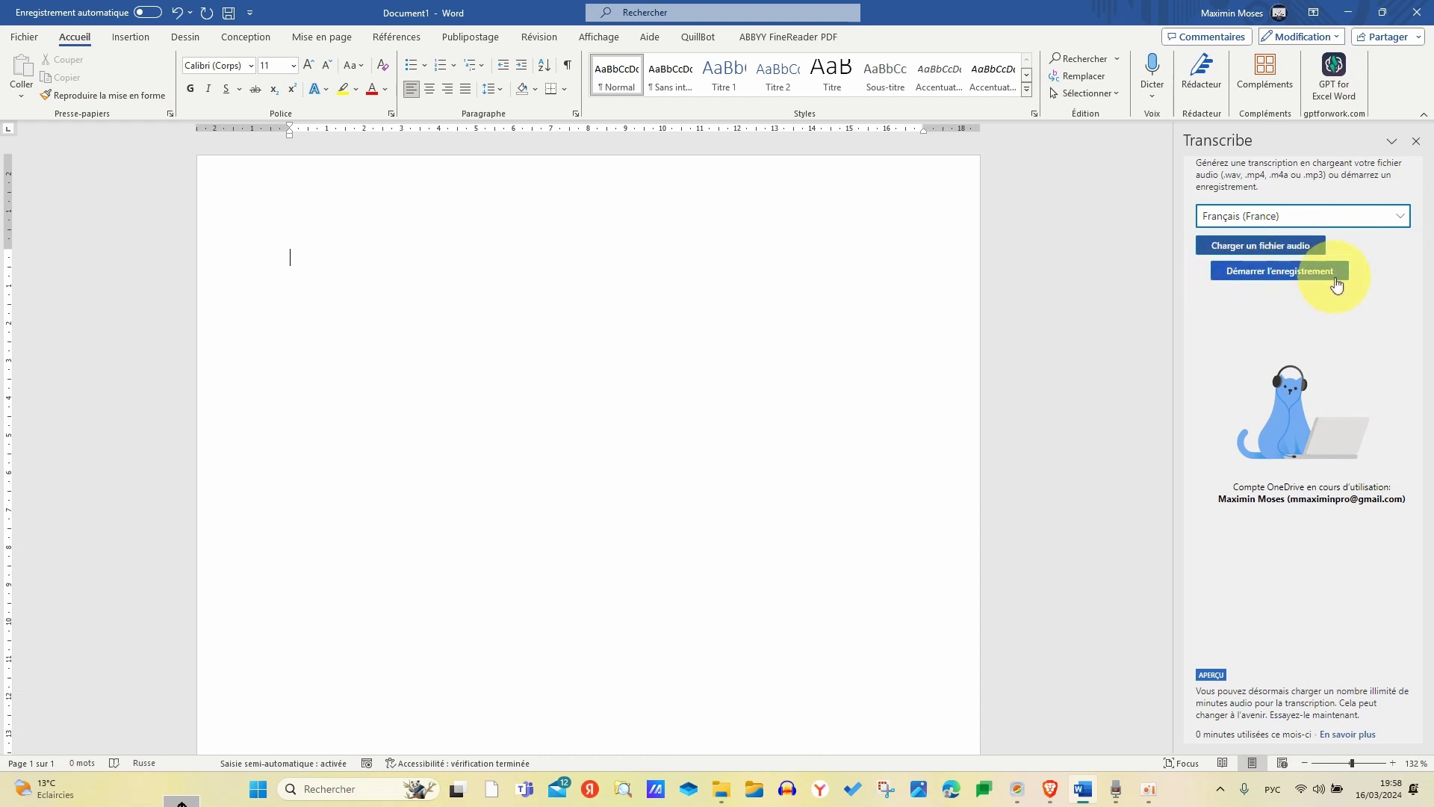
# - Upload the audio file fr.m4a from the Enregistrements audio folder for transcription and play the recording
pyautogui.click(1257, 249)
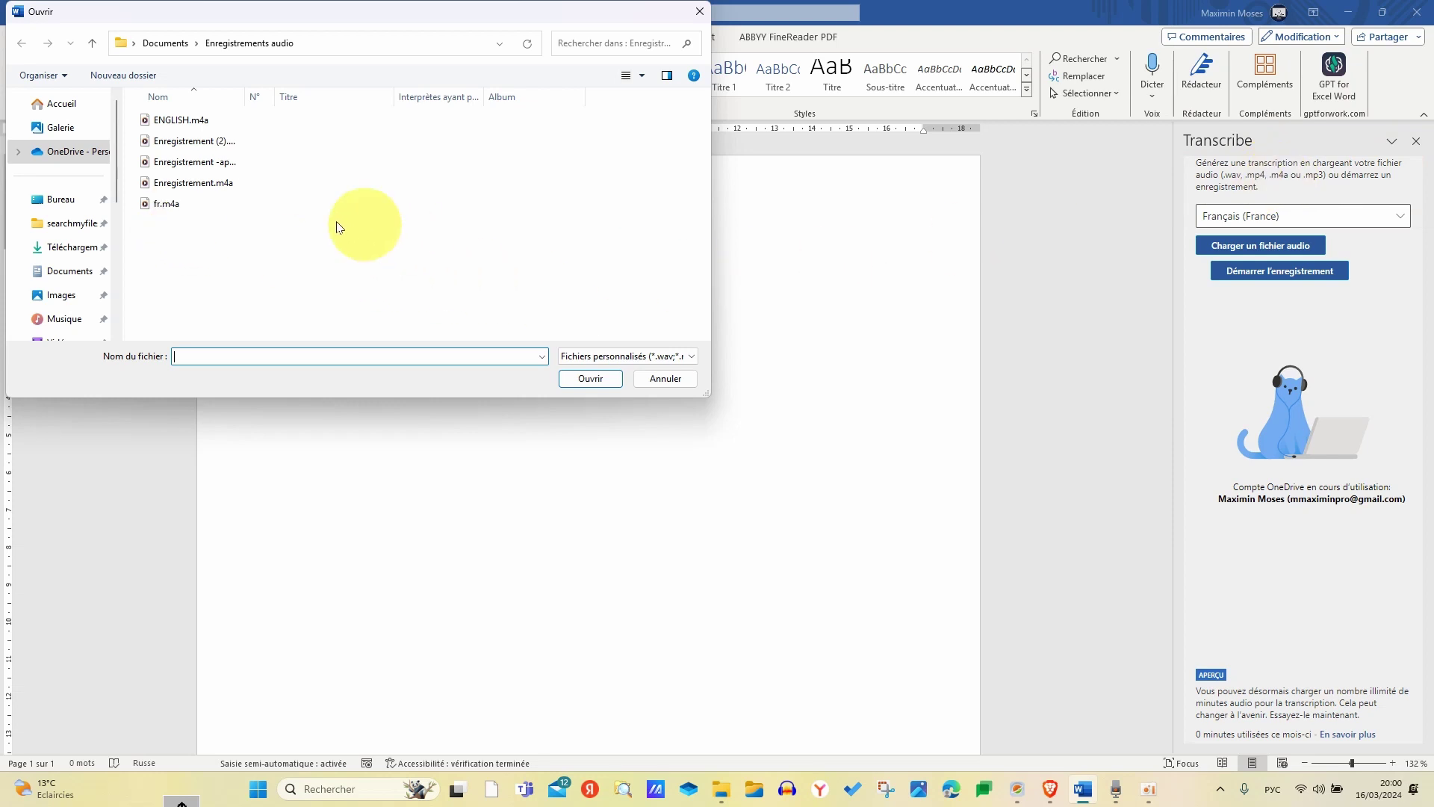
pyautogui.click(177, 210)
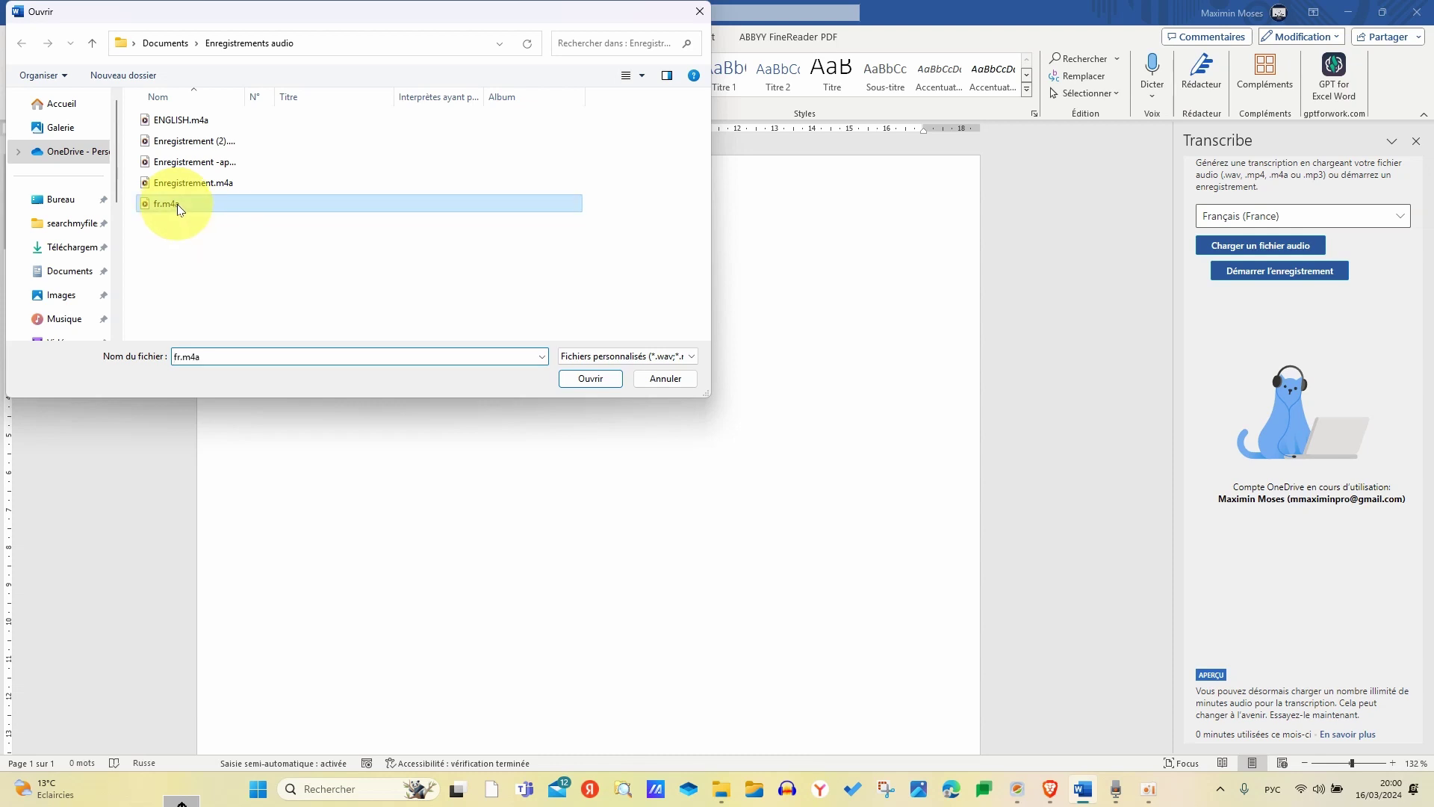
pyautogui.click(590, 379)
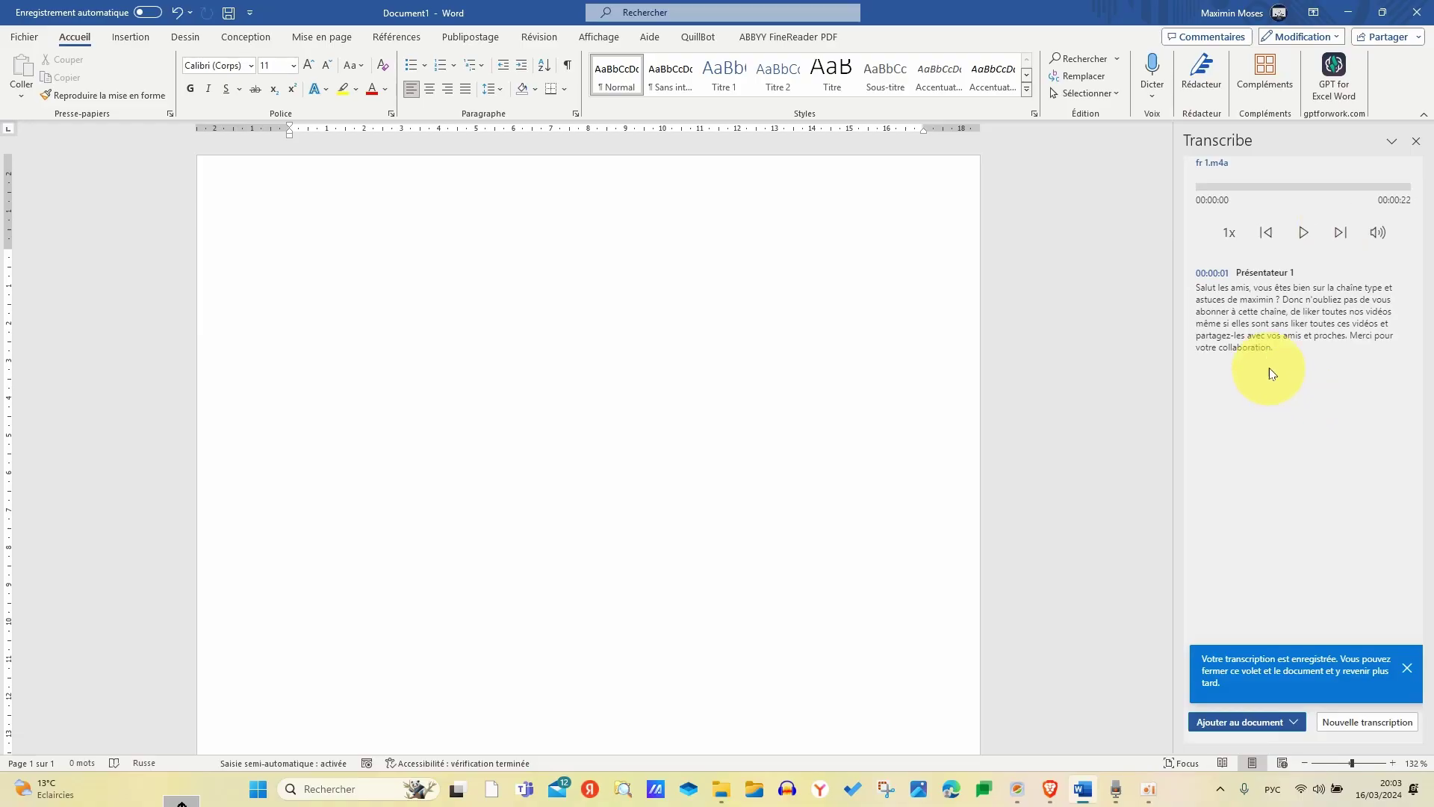
pyautogui.moveTo(1272, 367)
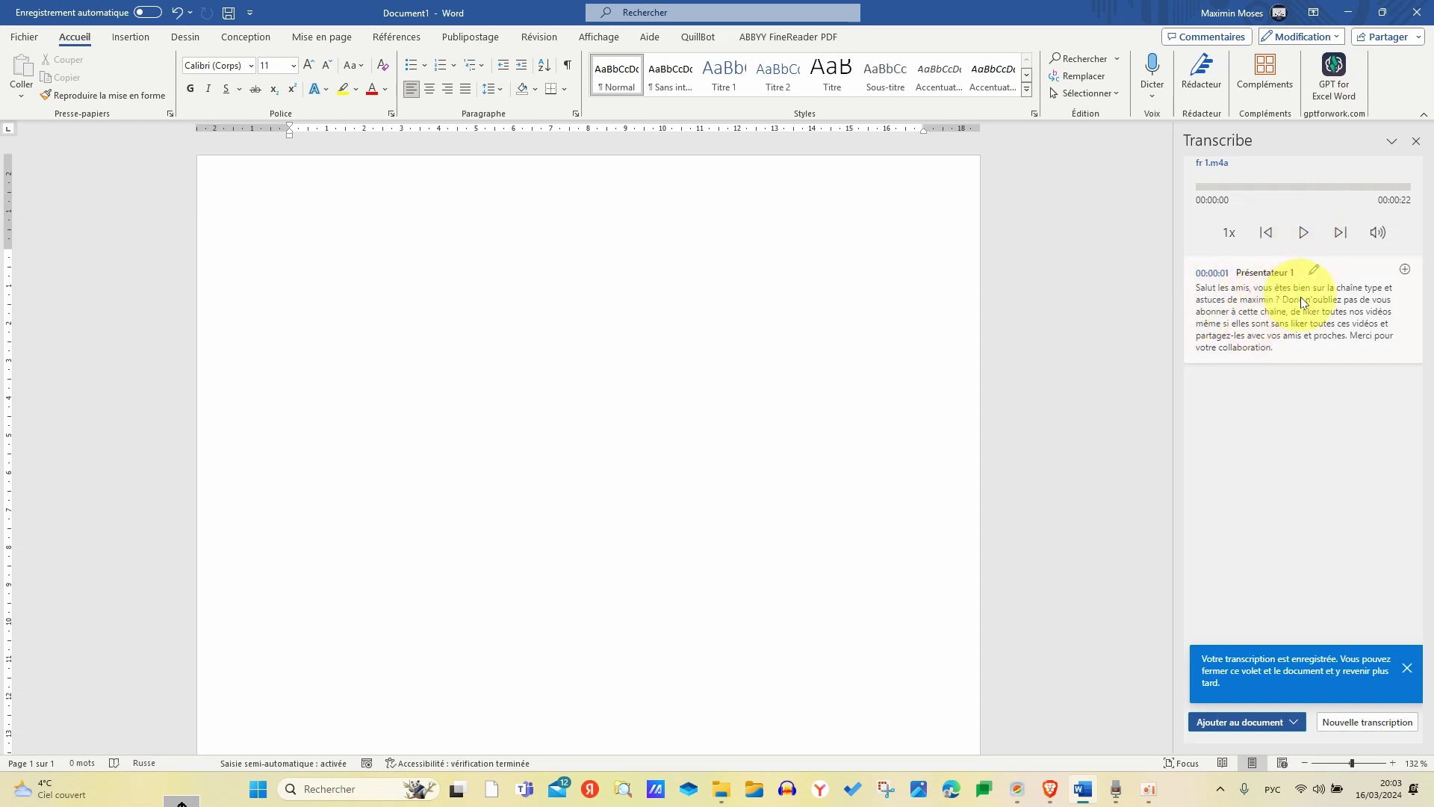
pyautogui.click(1304, 235)
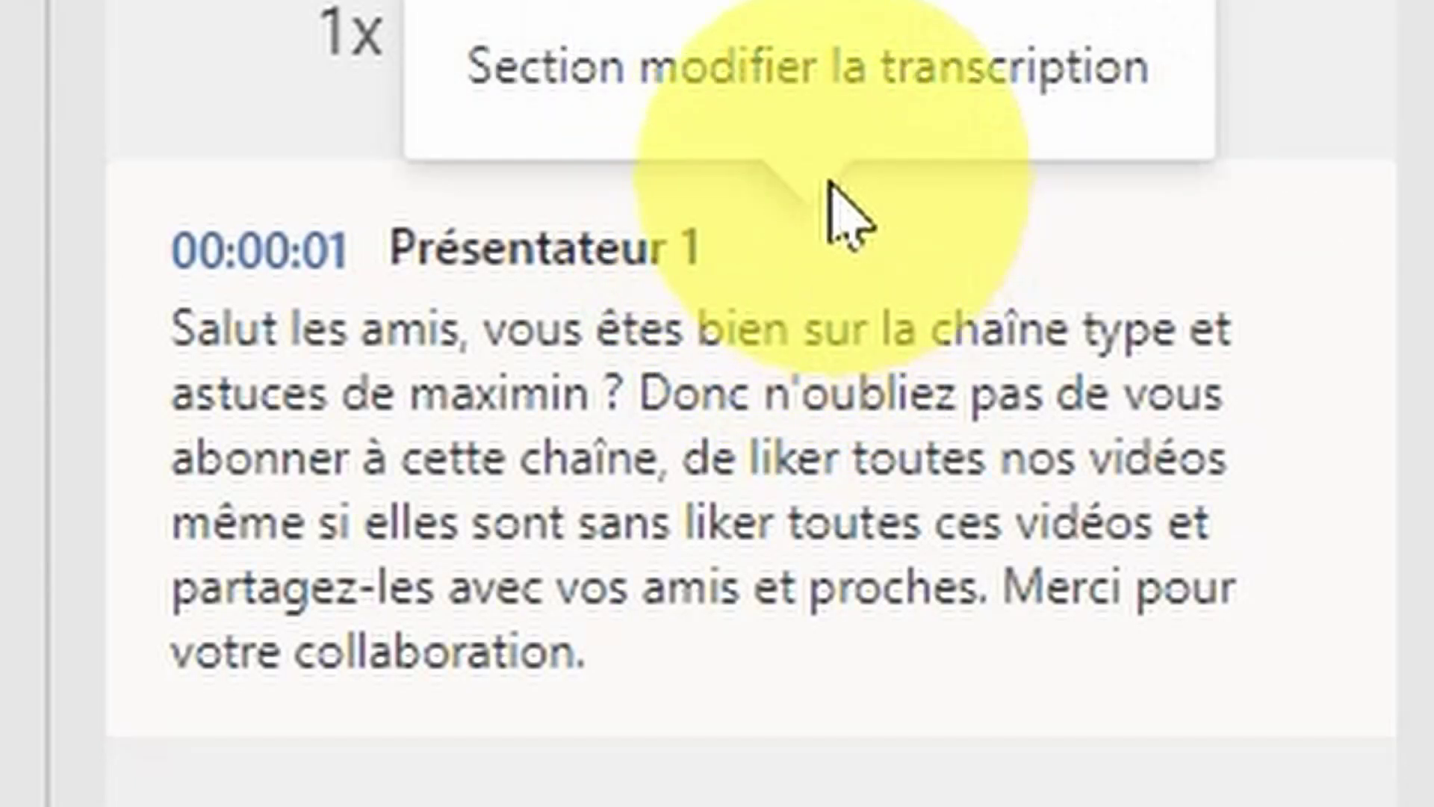
# - Edit the Présentateur 1 transcript section, replacing the question mark that ends its first sentence with a period
pyautogui.click(811, 231)
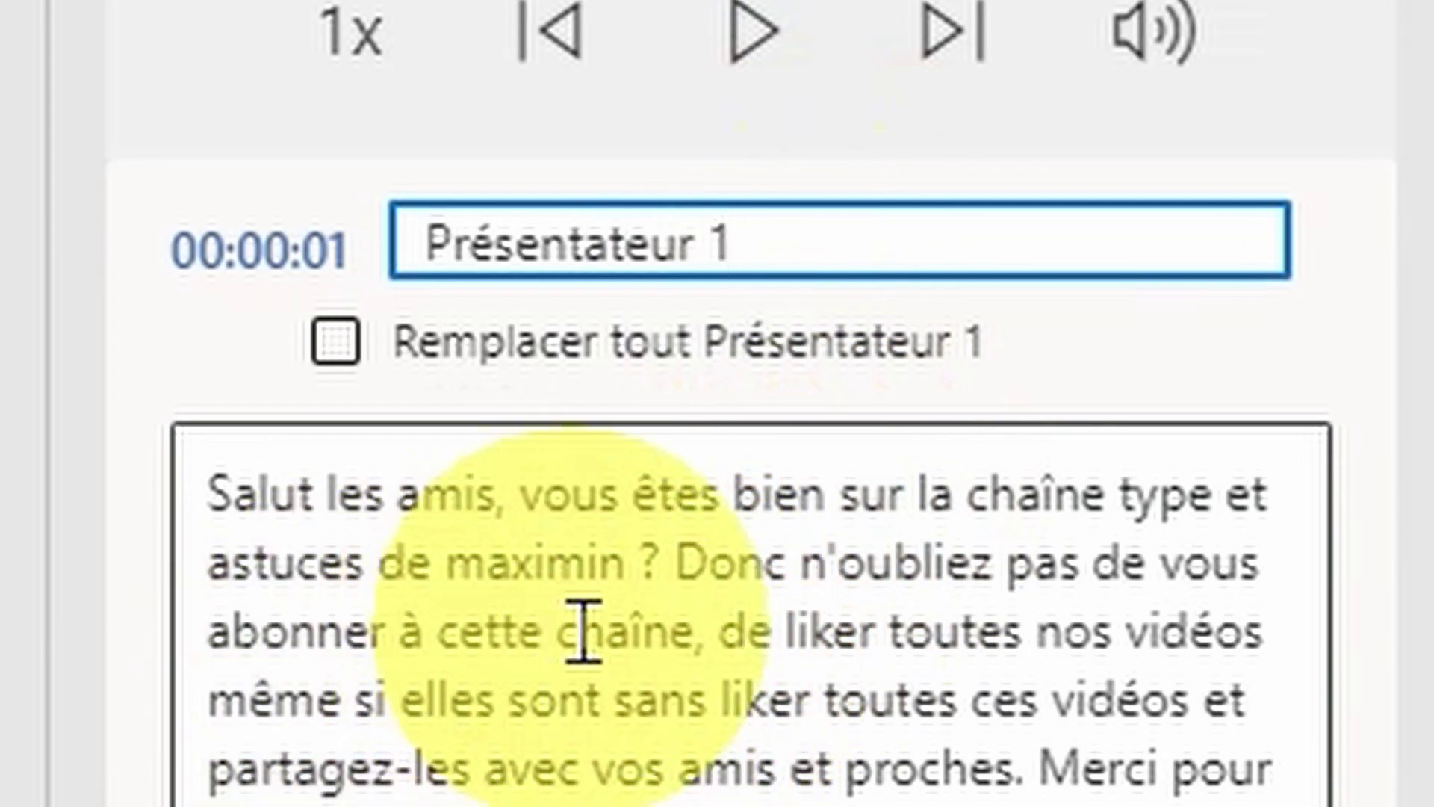
pyautogui.click(631, 566)
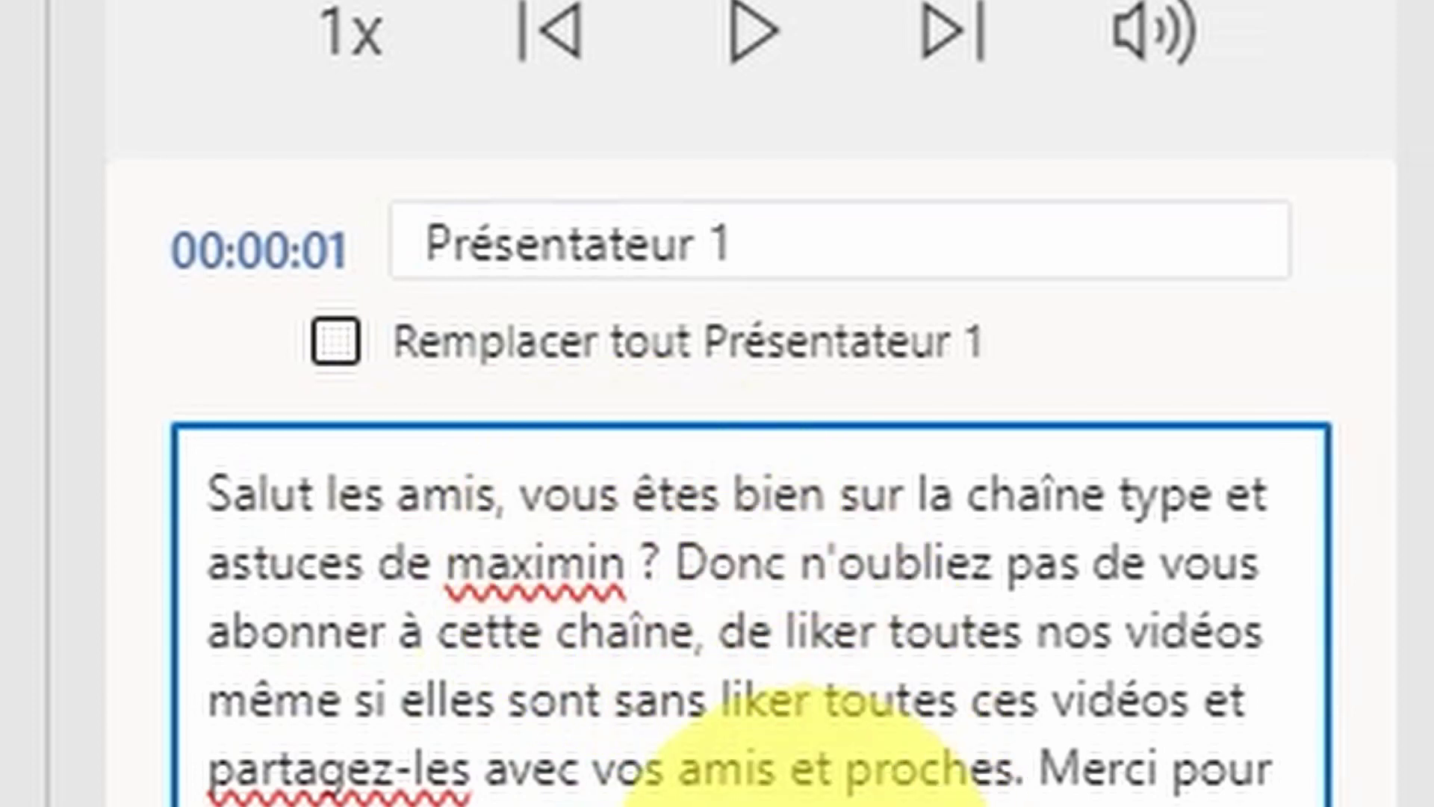
pyautogui.press('Delete')
pyautogui.press('Delete')
pyautogui.press('BackSpace')
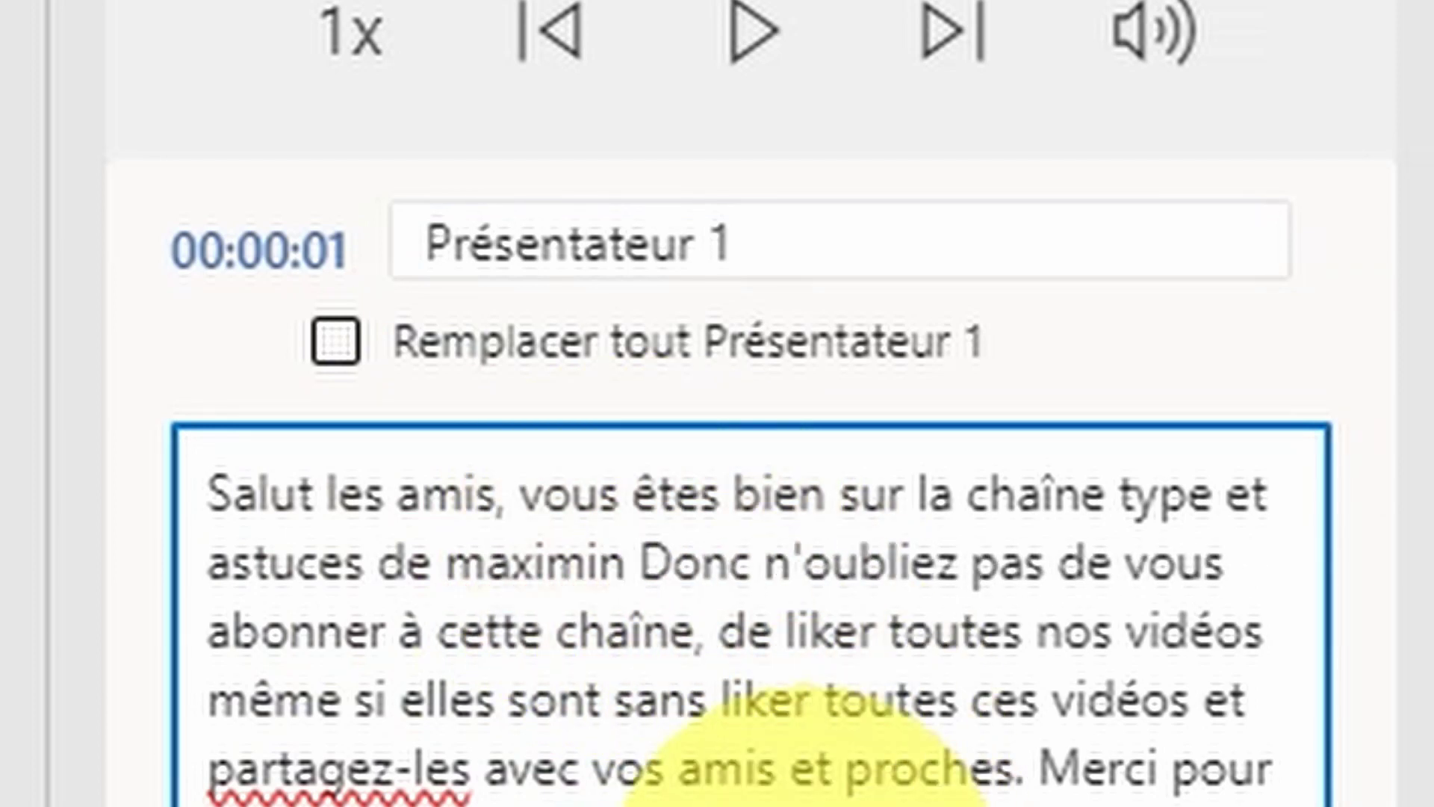
pyautogui.write(',')
pyautogui.press('BackSpace')
pyautogui.write('. ')
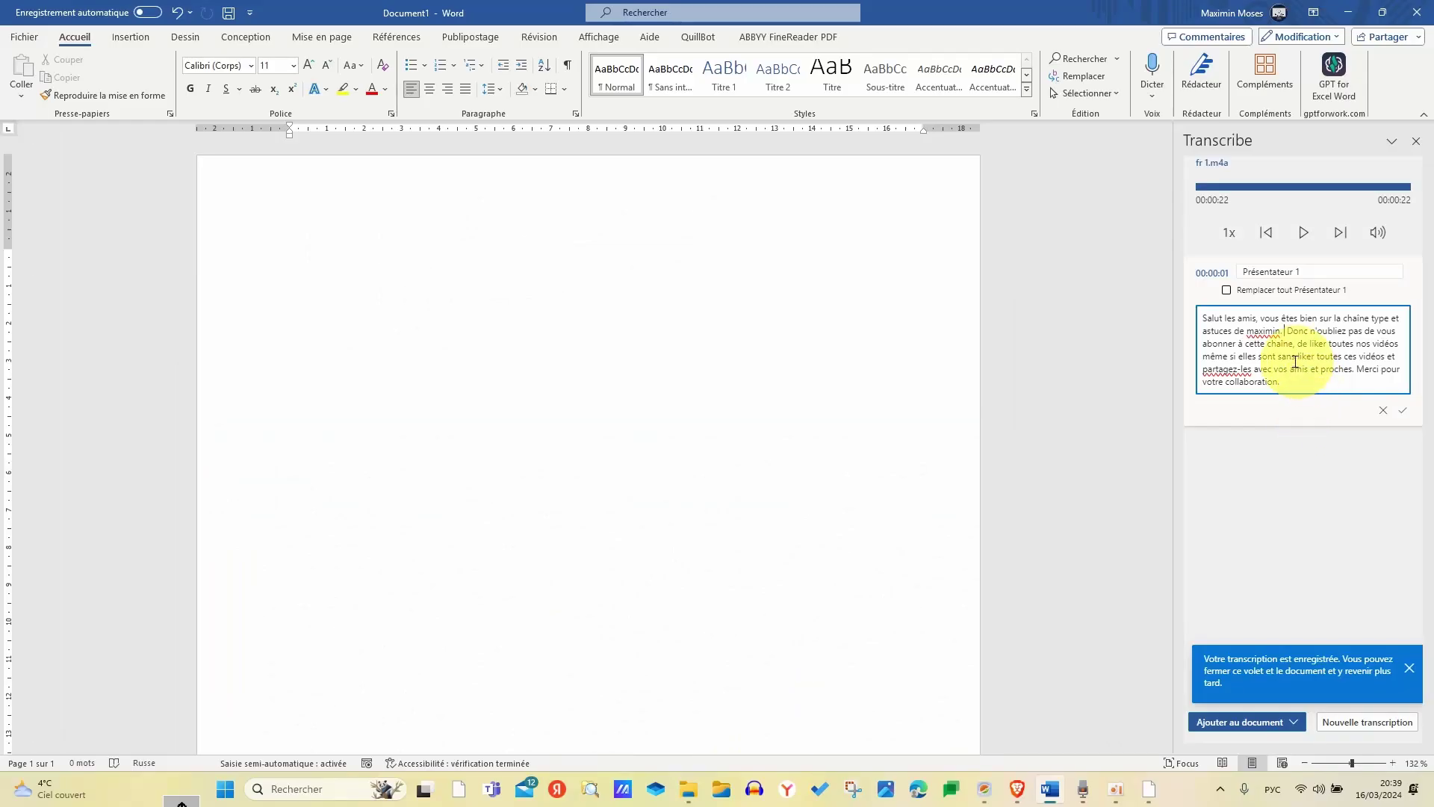
# - Replace the word "sans" with "cent," in the transcript section and confirm the edits
pyautogui.write('ce')
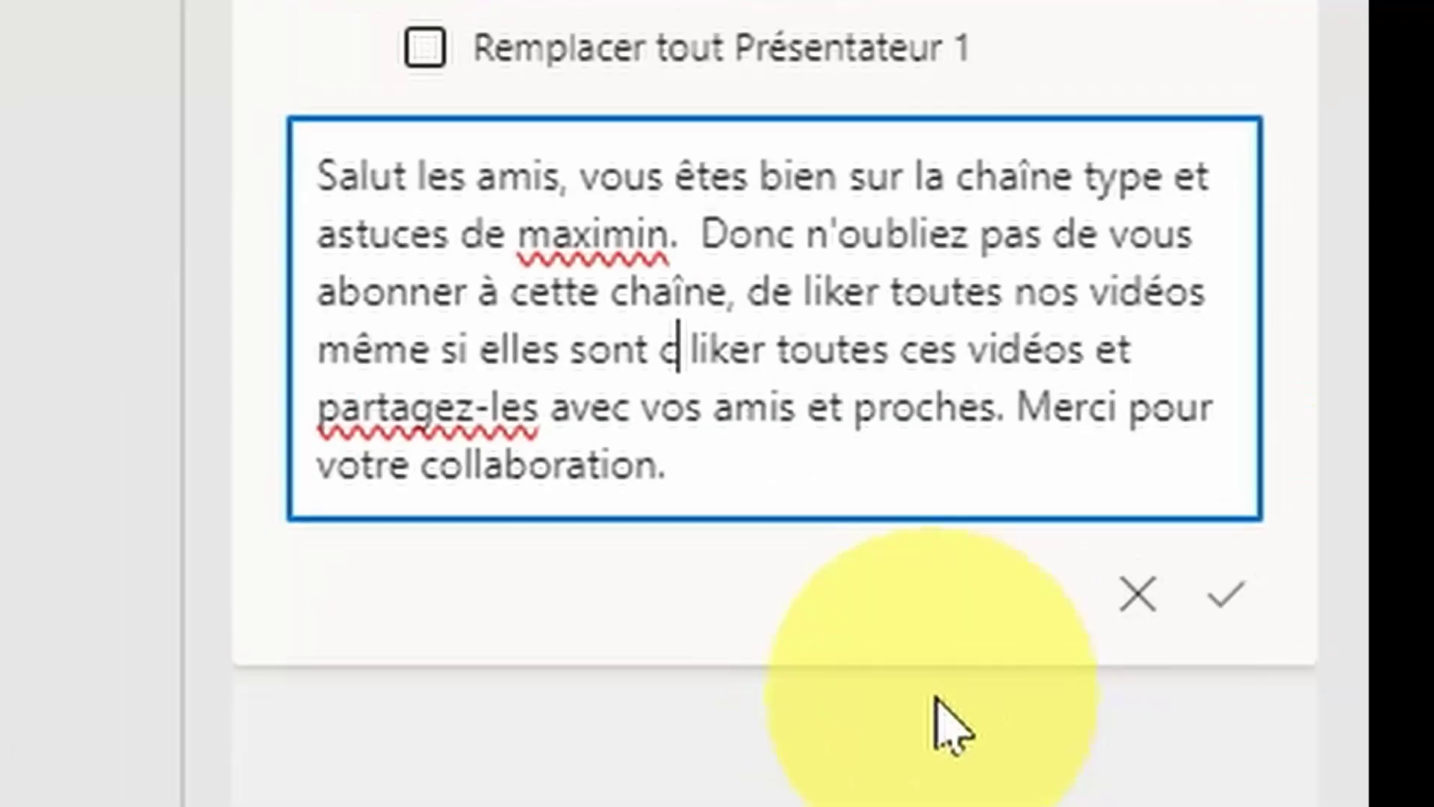
pyautogui.write('nt')
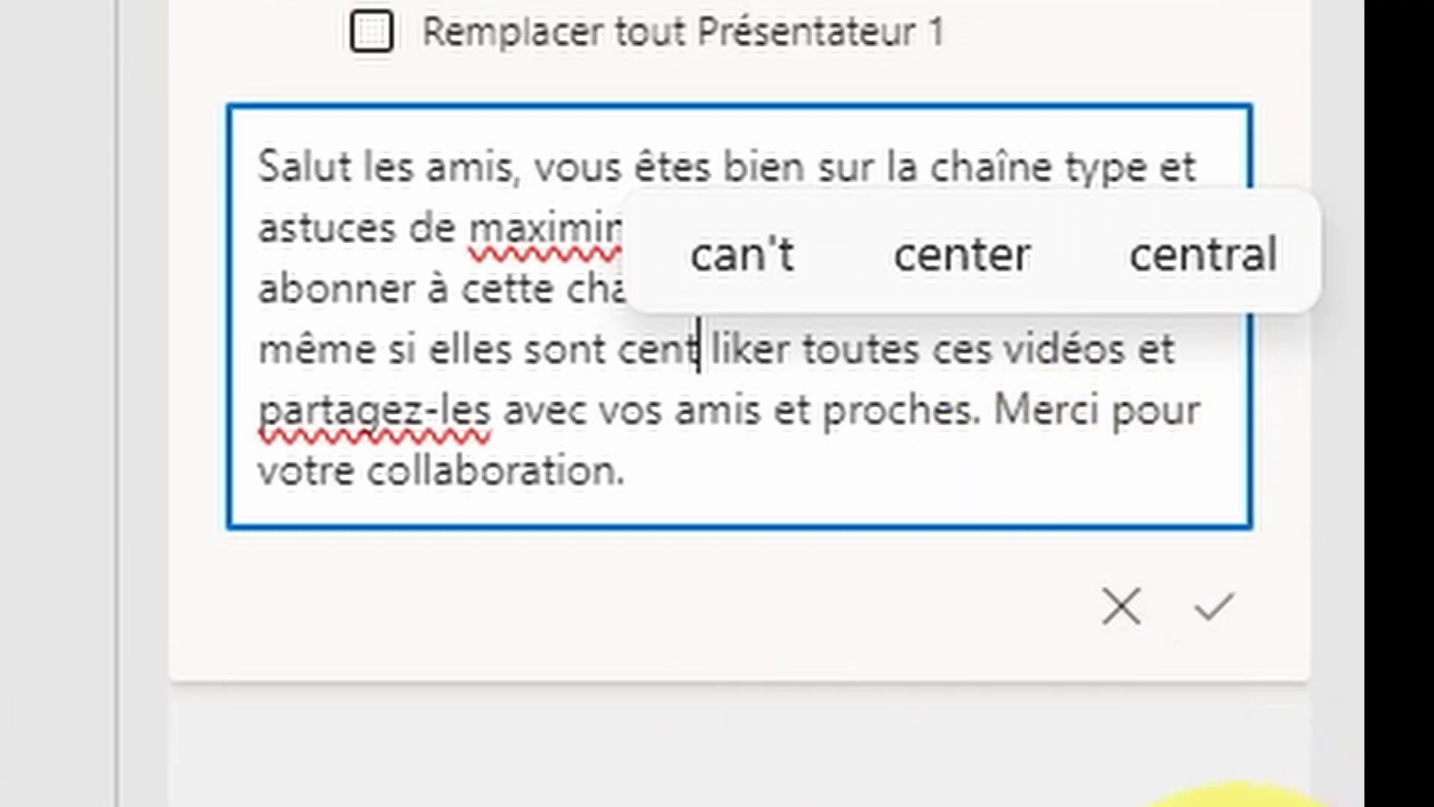
pyautogui.write(',')
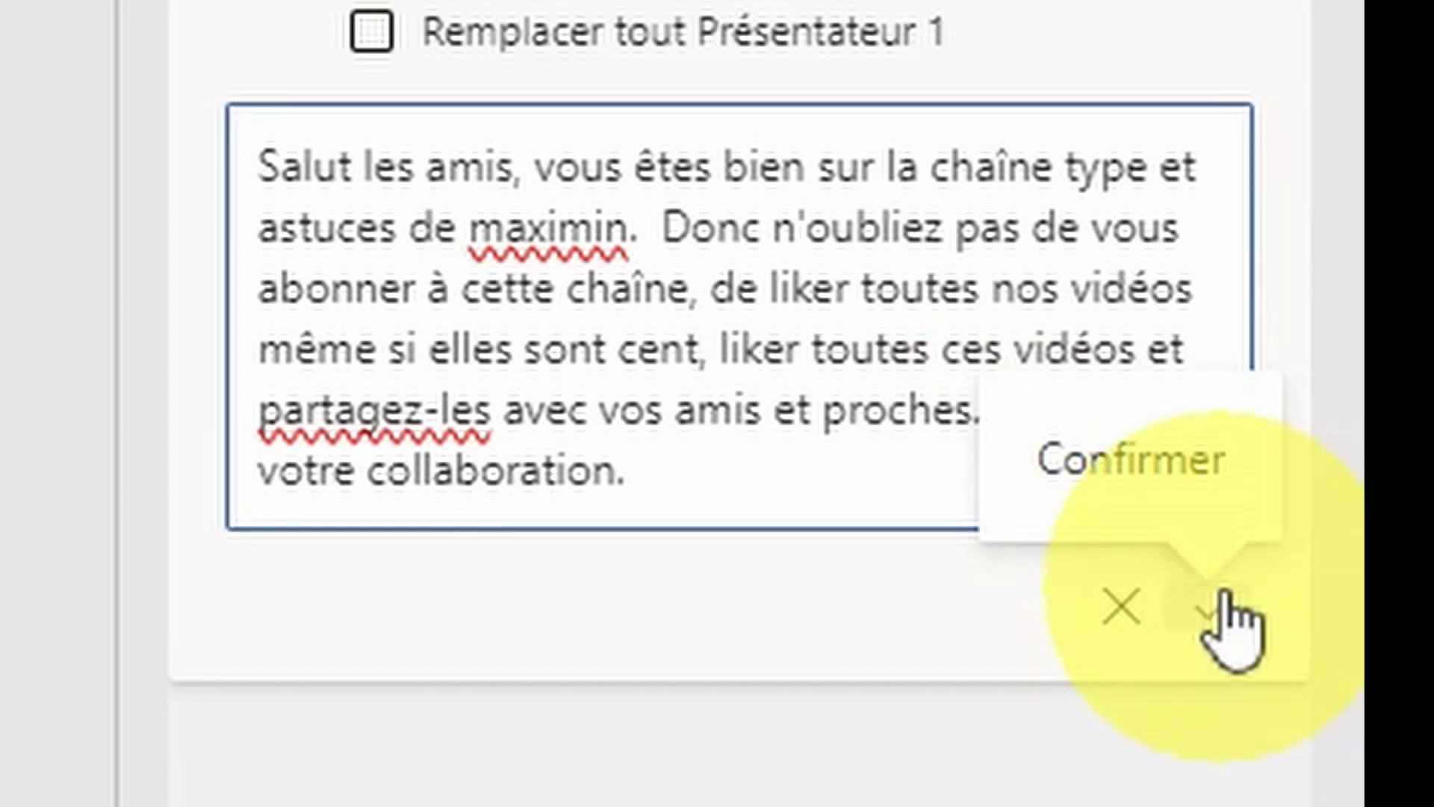
pyautogui.click(1226, 624)
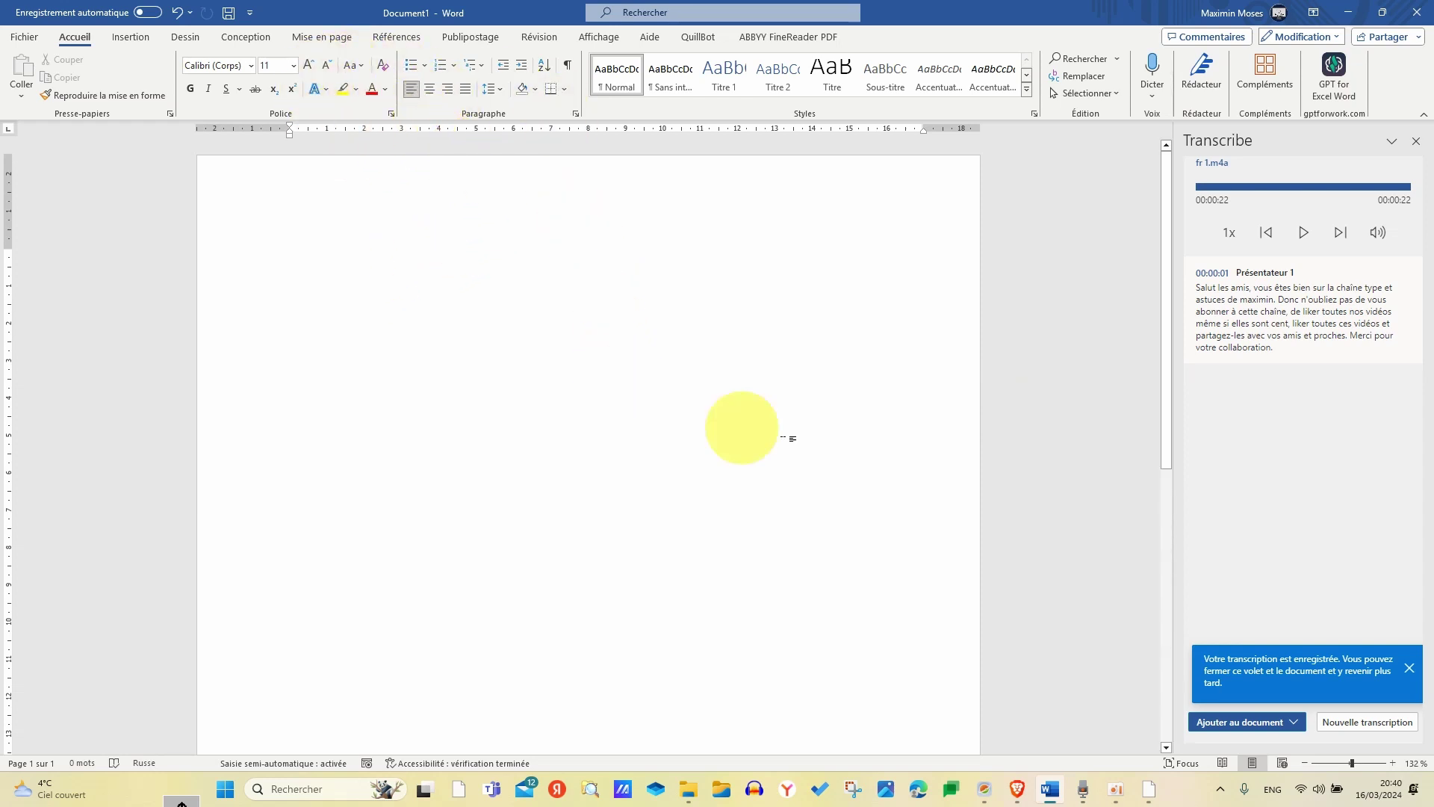
# - Add the transcription to the document with speakers and timestamps, and view the inserted text from its heading
pyautogui.click(1298, 725)
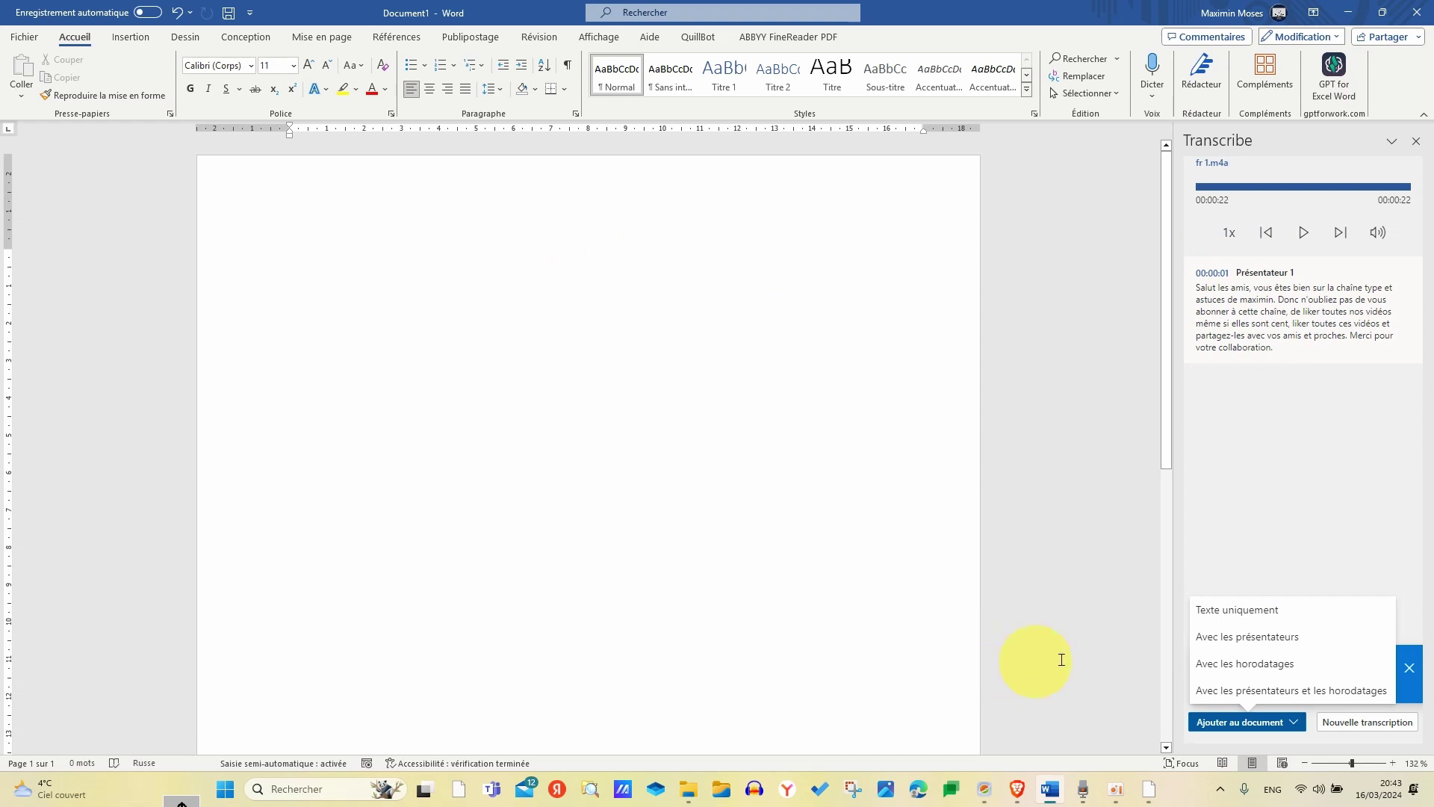
pyautogui.click(1282, 693)
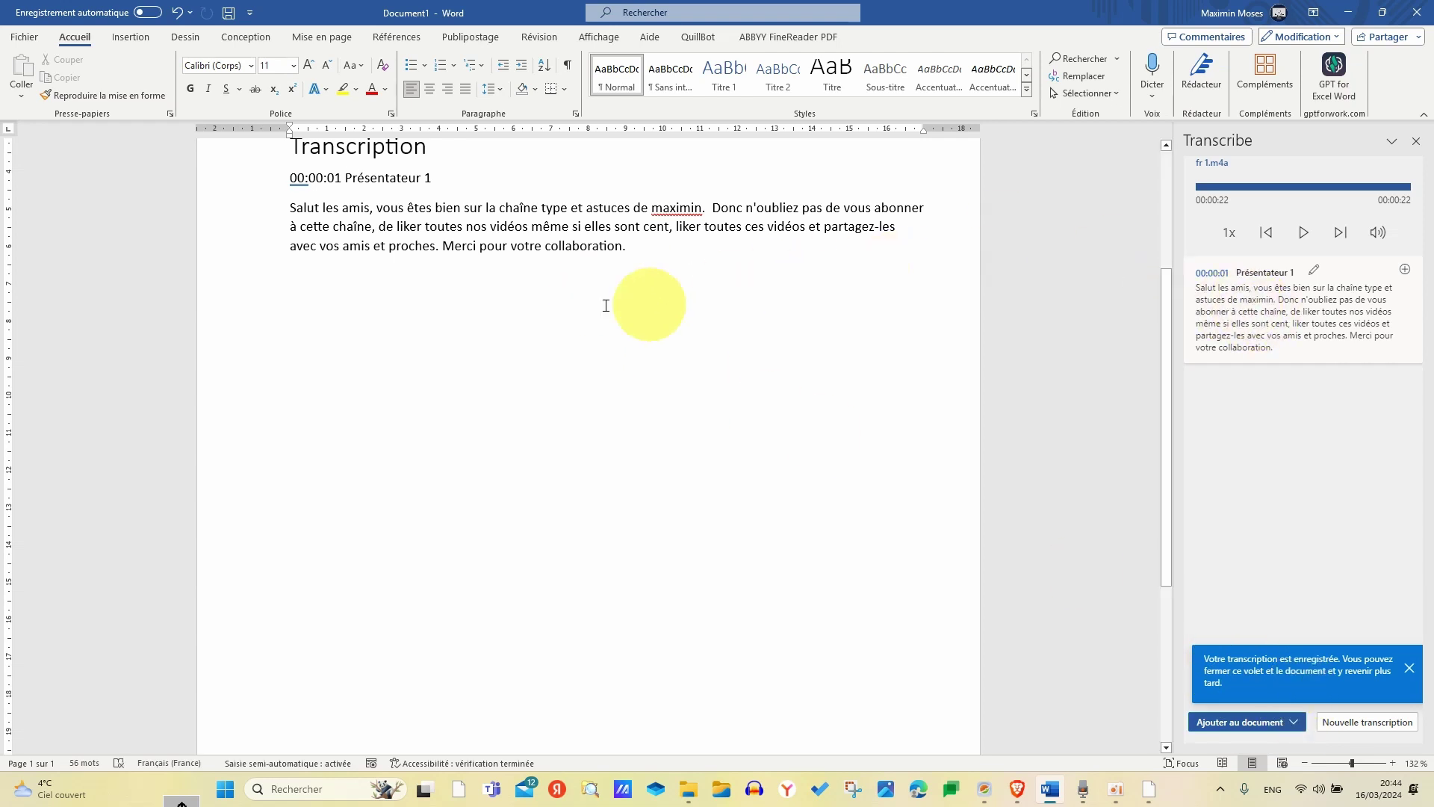
pyautogui.scroll(1, 523, 284)
pyautogui.scroll(3, 489, 275)
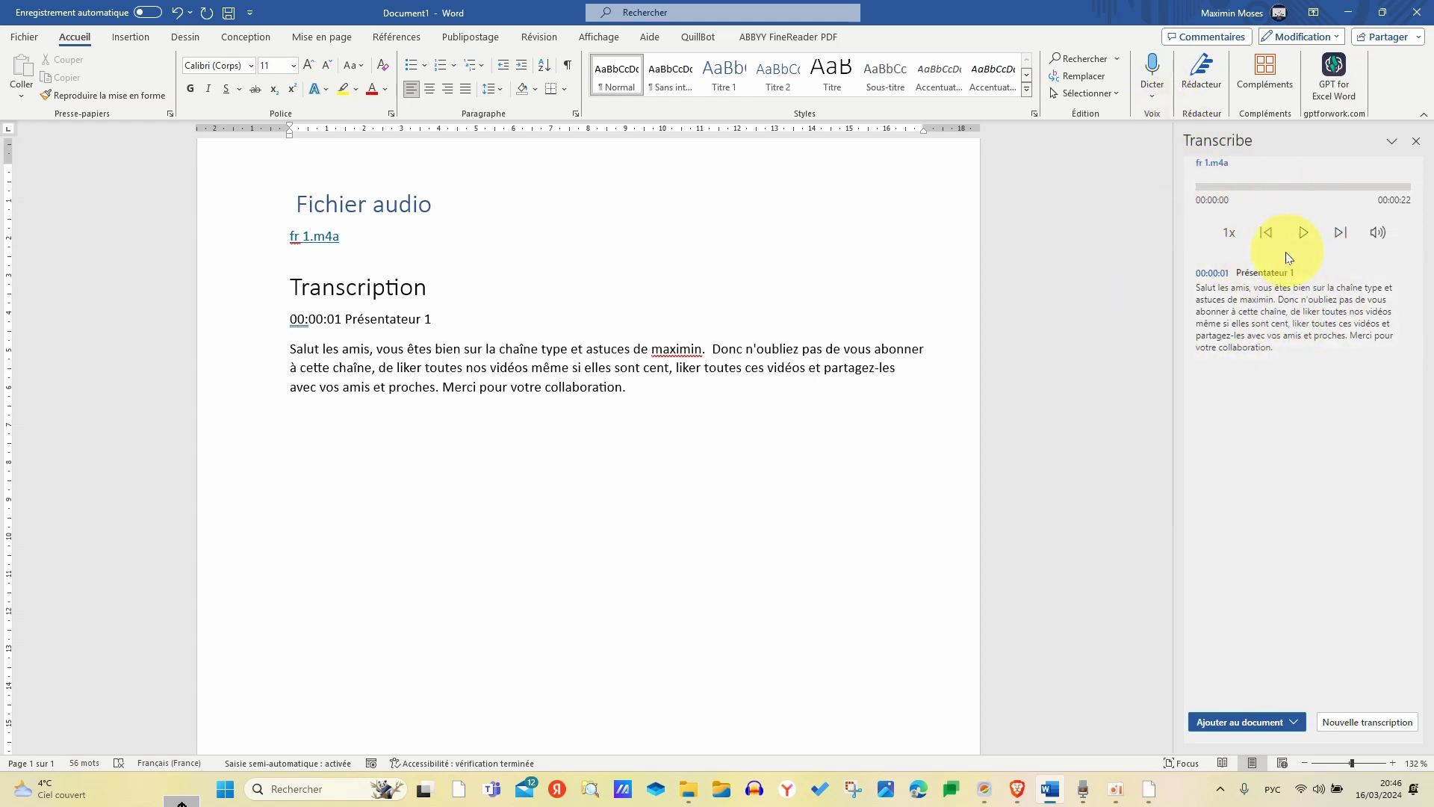
# - Close and reopen the Transcribe pane, and play a few seconds of the saved recording before pausing it
pyautogui.click(1416, 144)
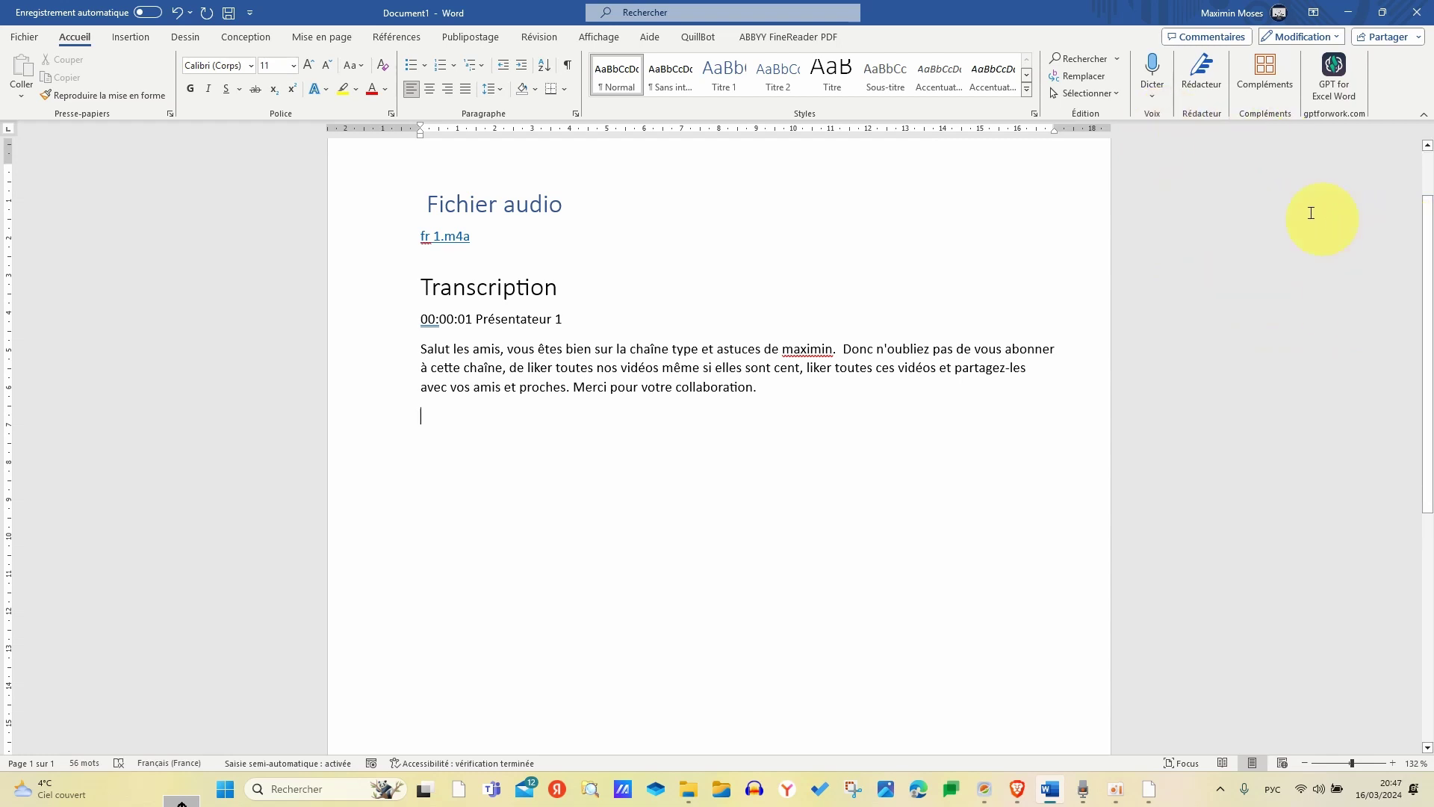
pyautogui.click(1159, 97)
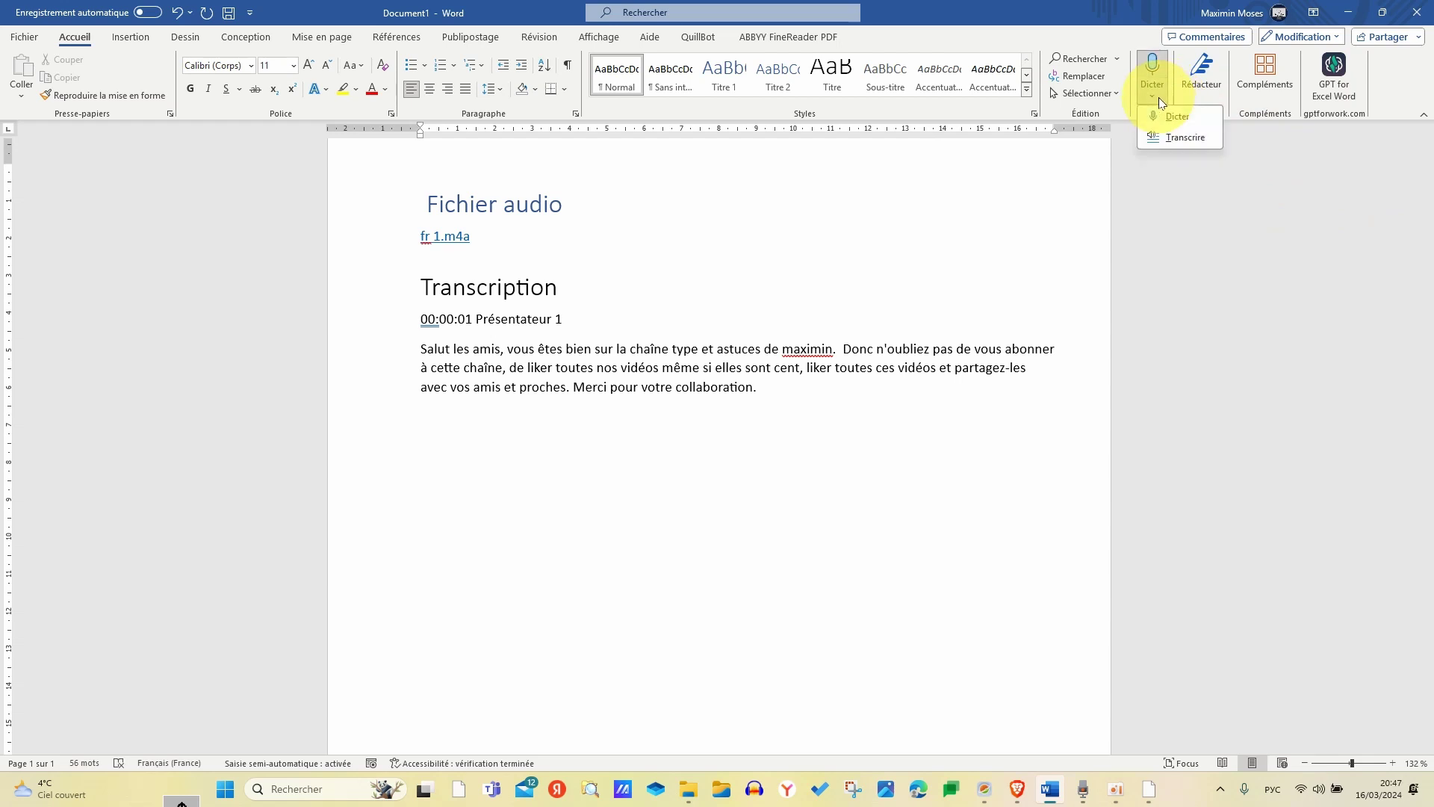
pyautogui.click(1168, 139)
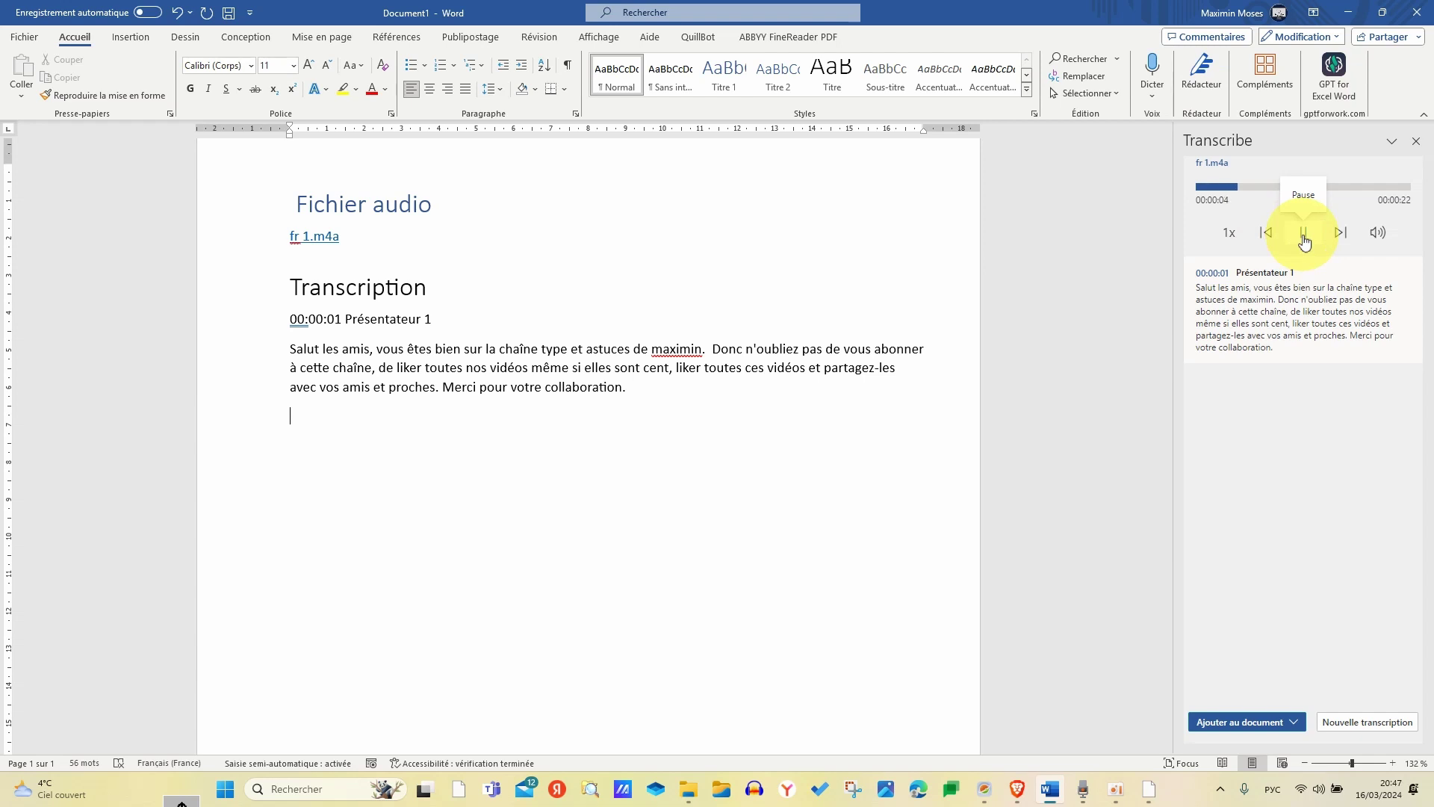
pyautogui.click(1304, 238)
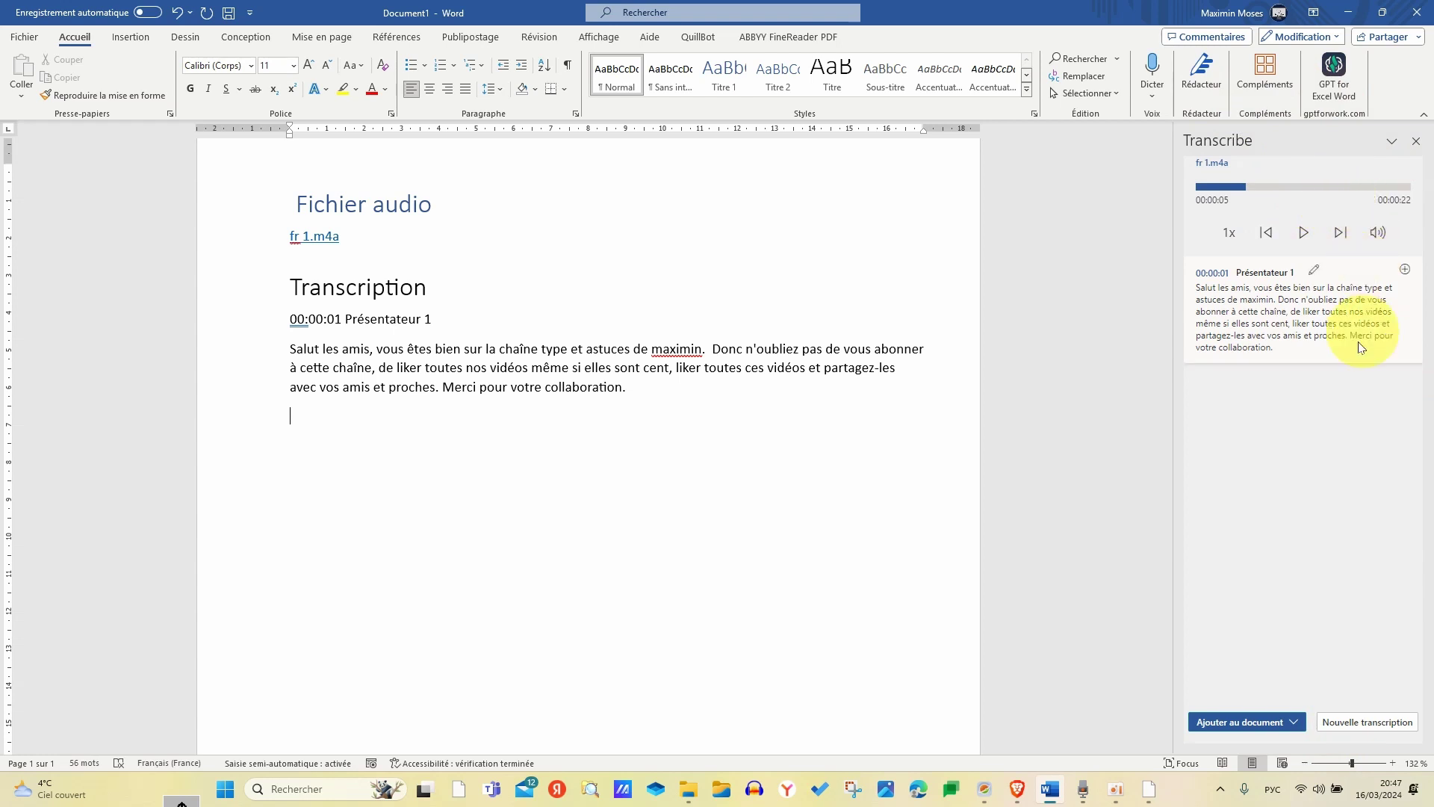
# - Start a new transcription, accept deleting the current one, and set the language to Anglais (États-Unis)
pyautogui.click(1355, 723)
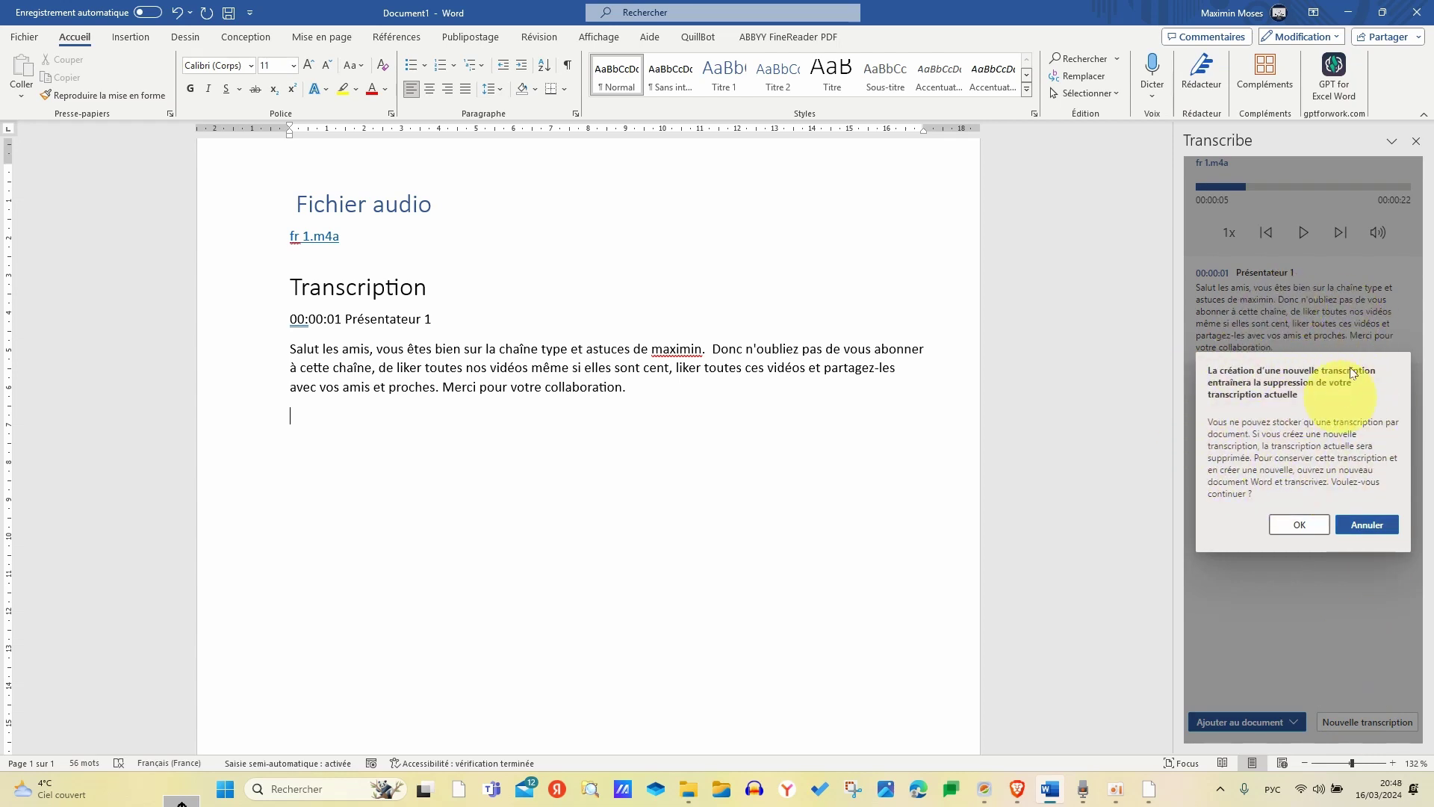
pyautogui.click(1314, 525)
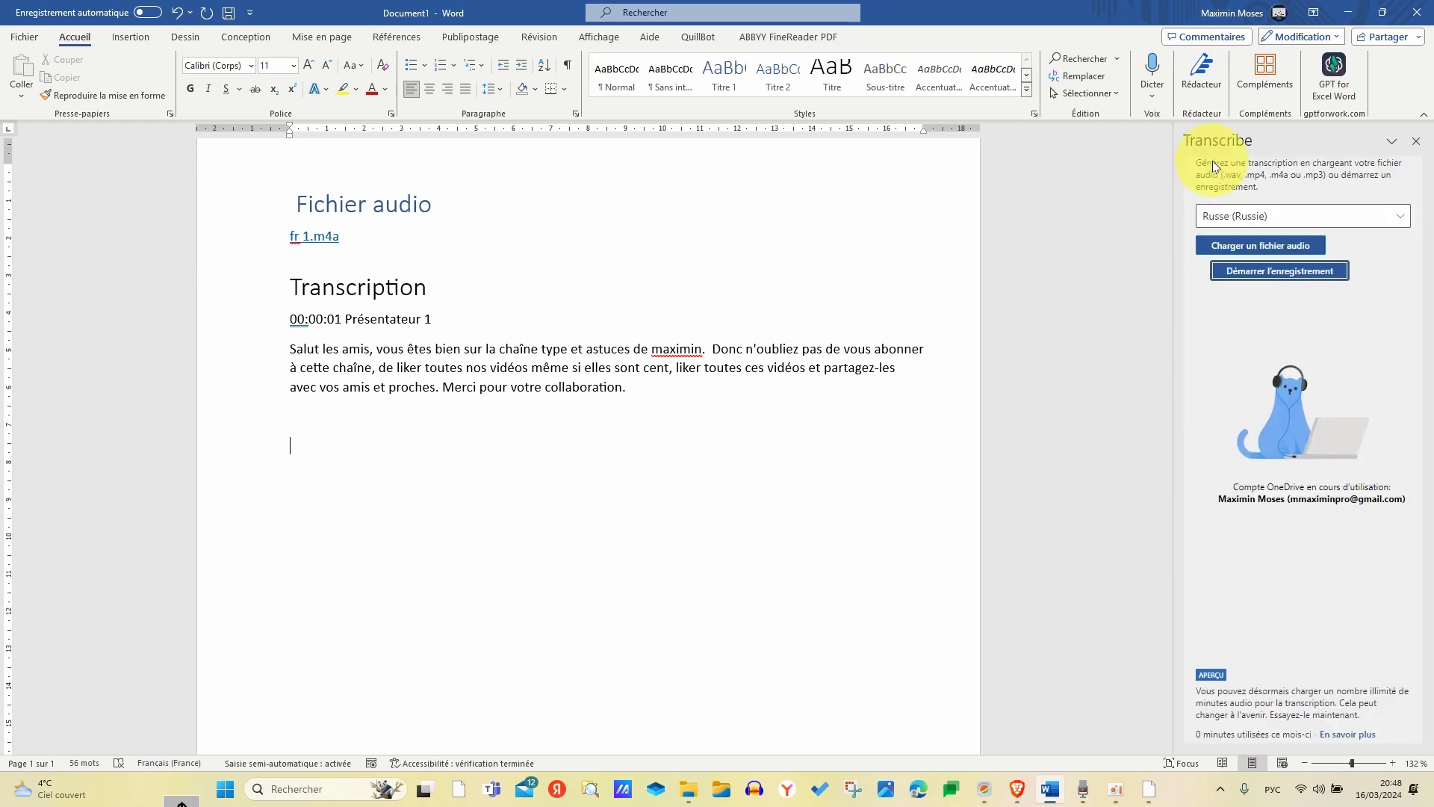
pyautogui.click(1284, 217)
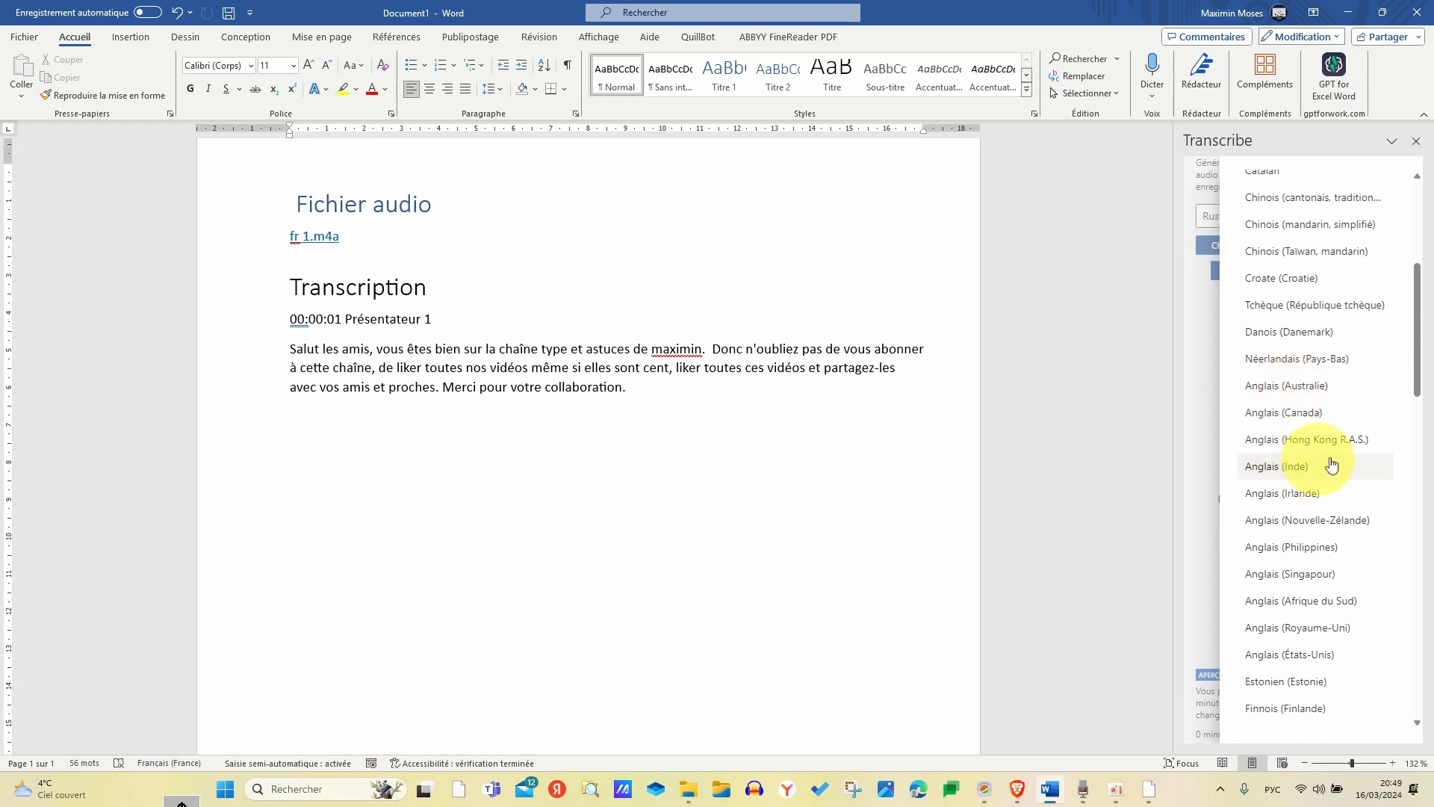
pyautogui.scroll(-3, 1338, 448)
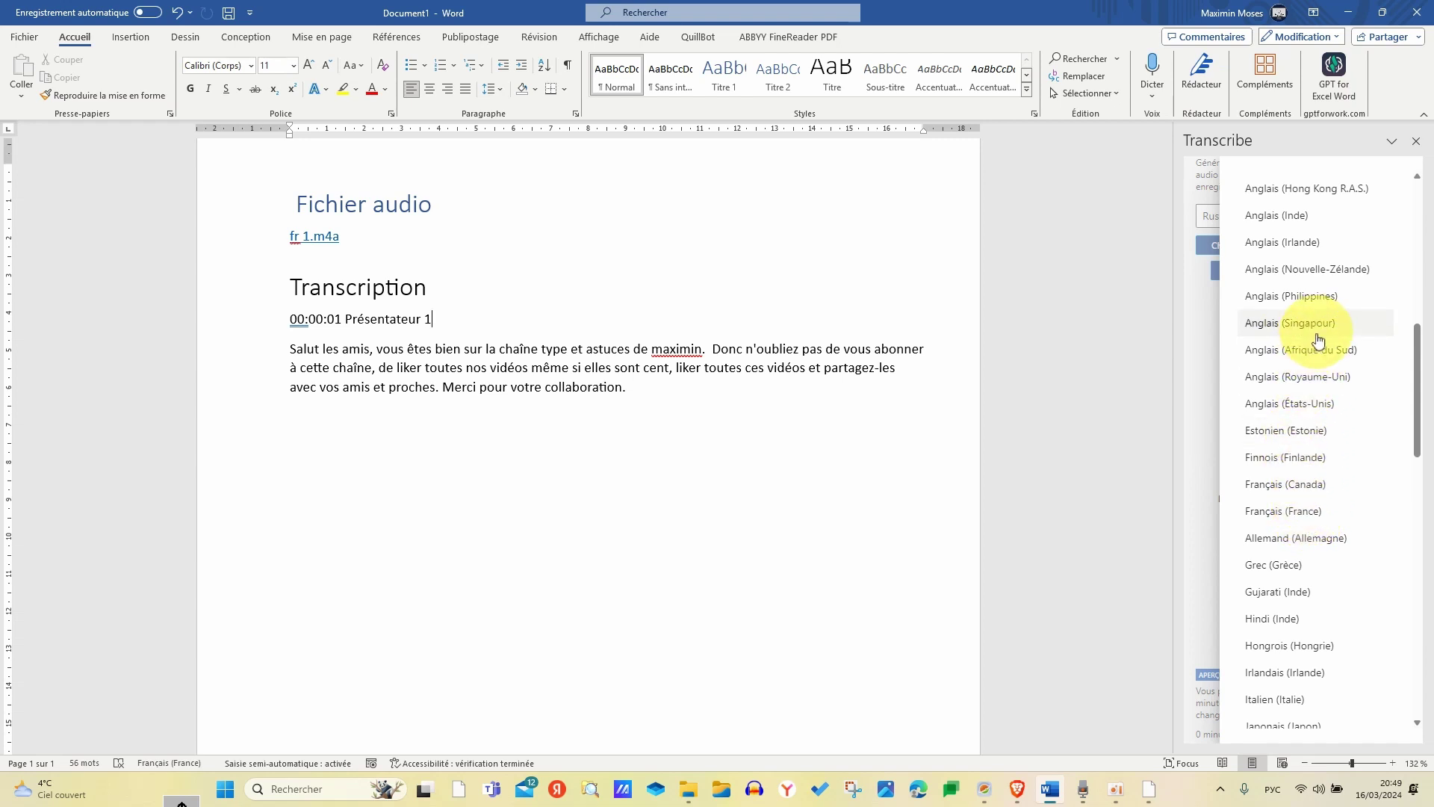
pyautogui.click(1293, 407)
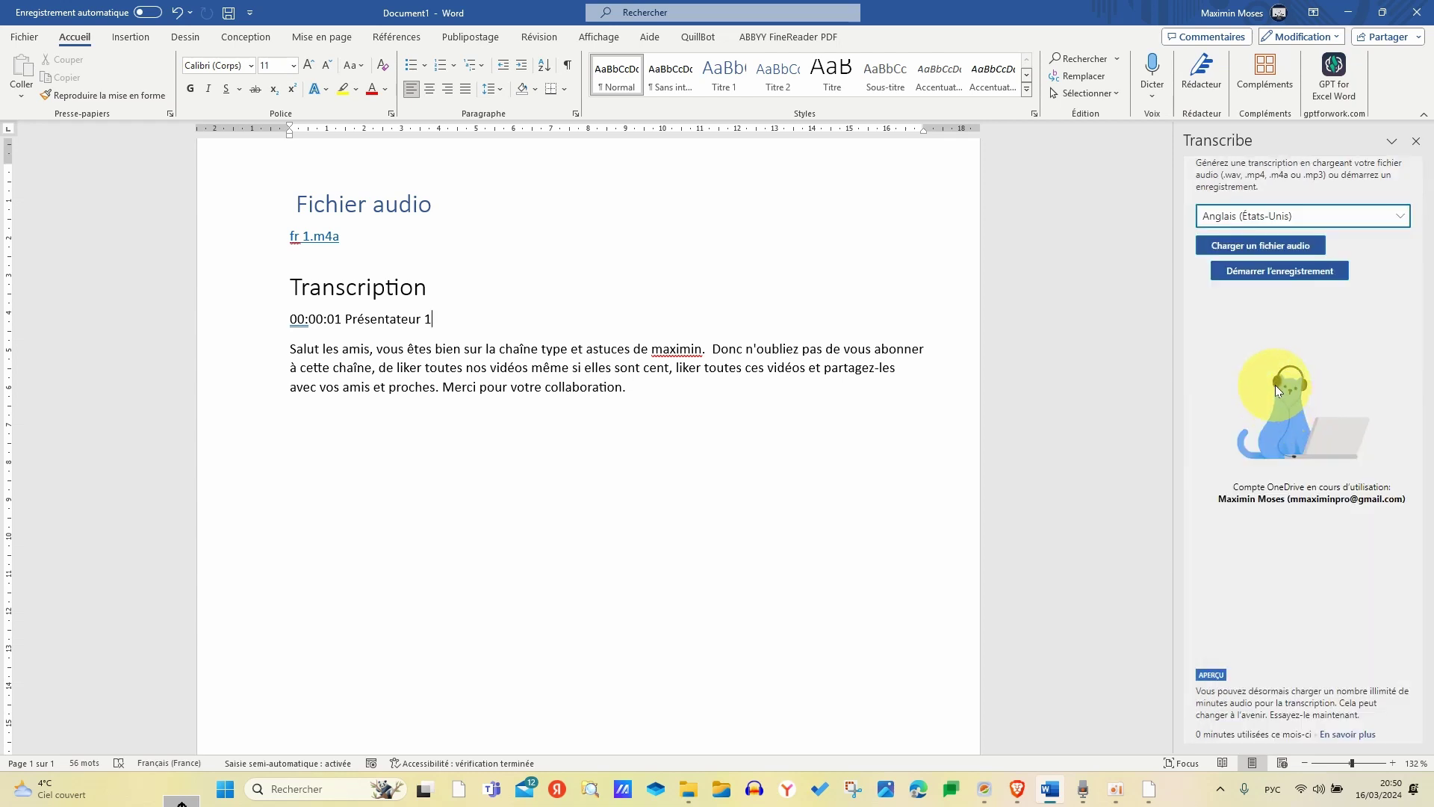
# - Load the audio file ENGLISH.m4a from the Enregistrements audio folder for transcription, and play the transcribed recording
pyautogui.click(1231, 250)
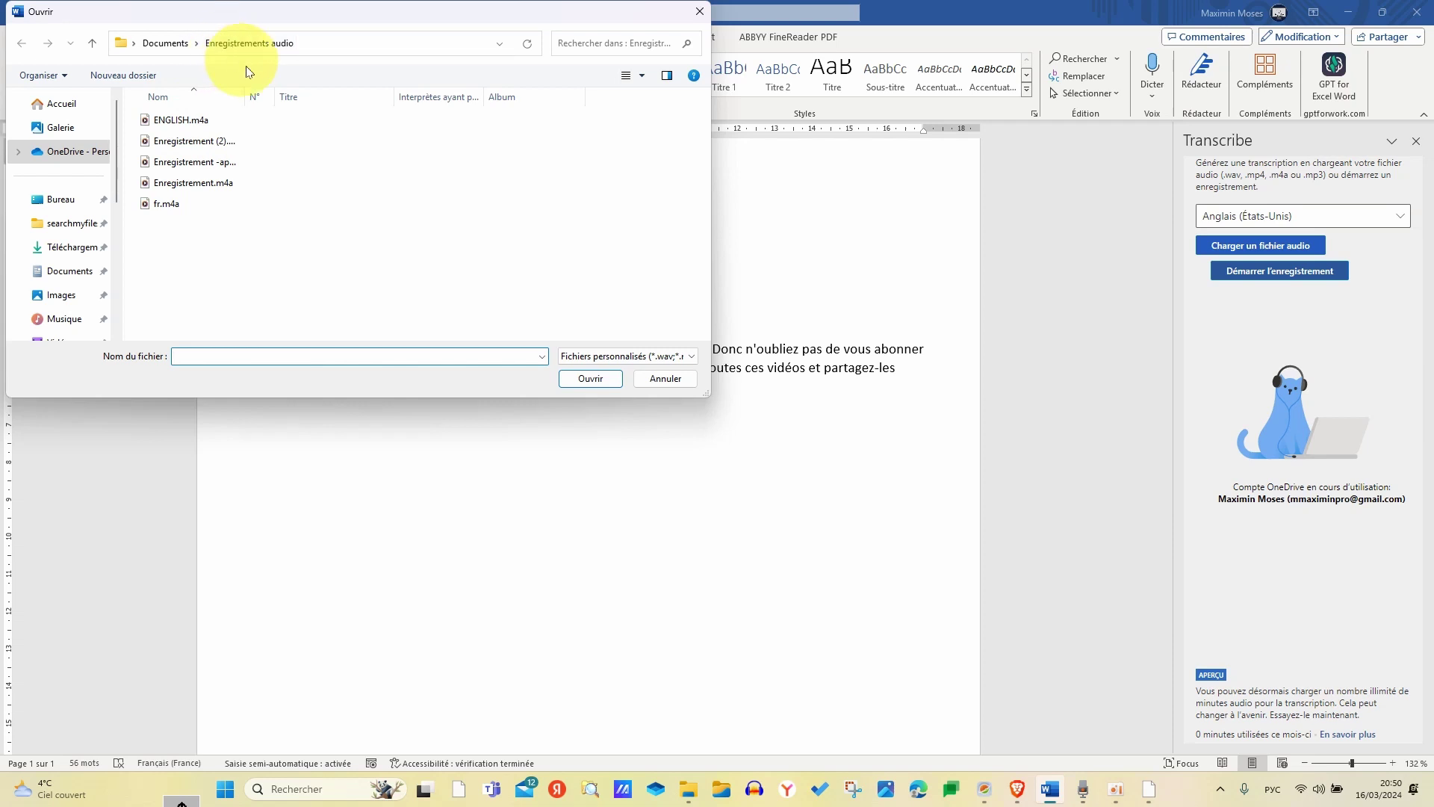
pyautogui.click(171, 122)
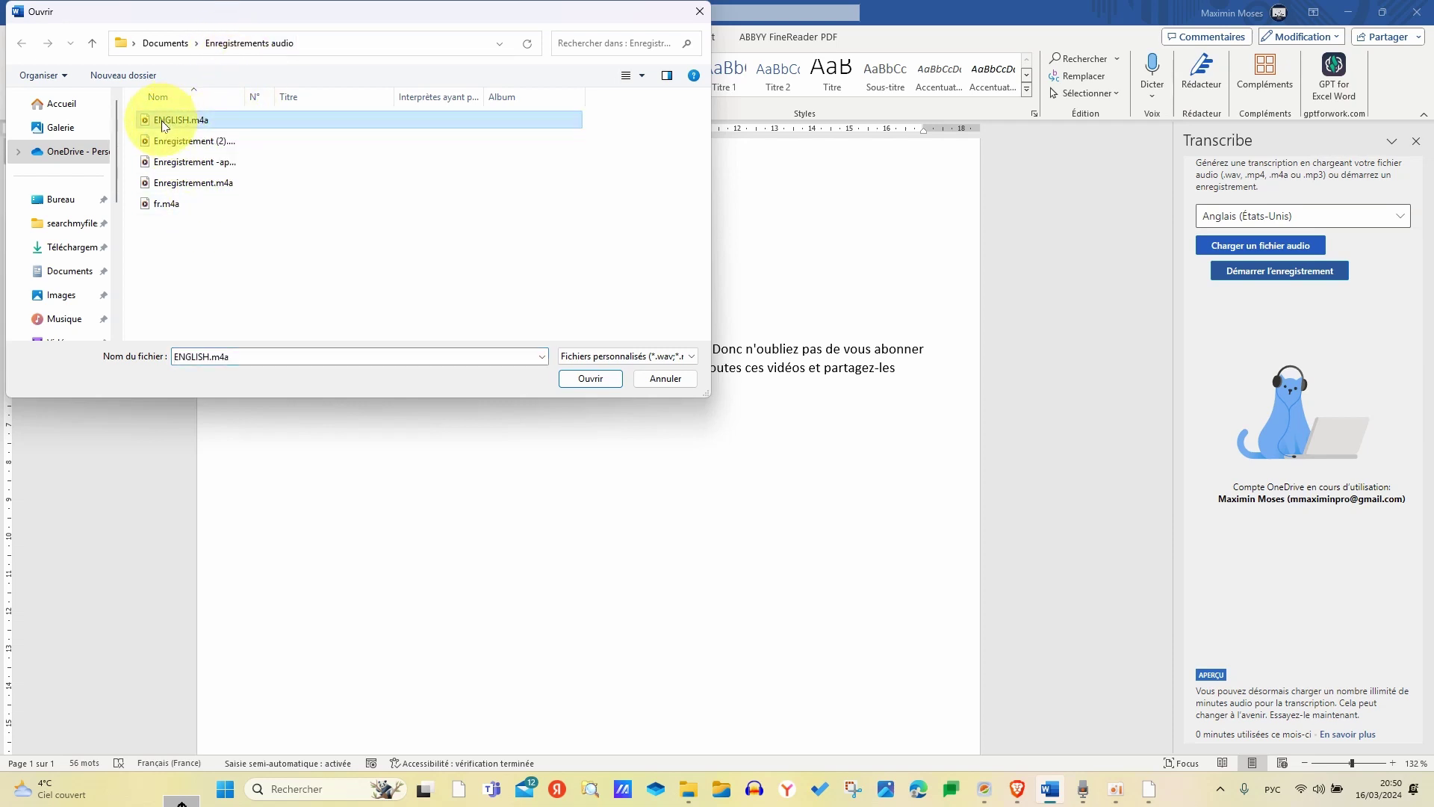
pyautogui.click(598, 378)
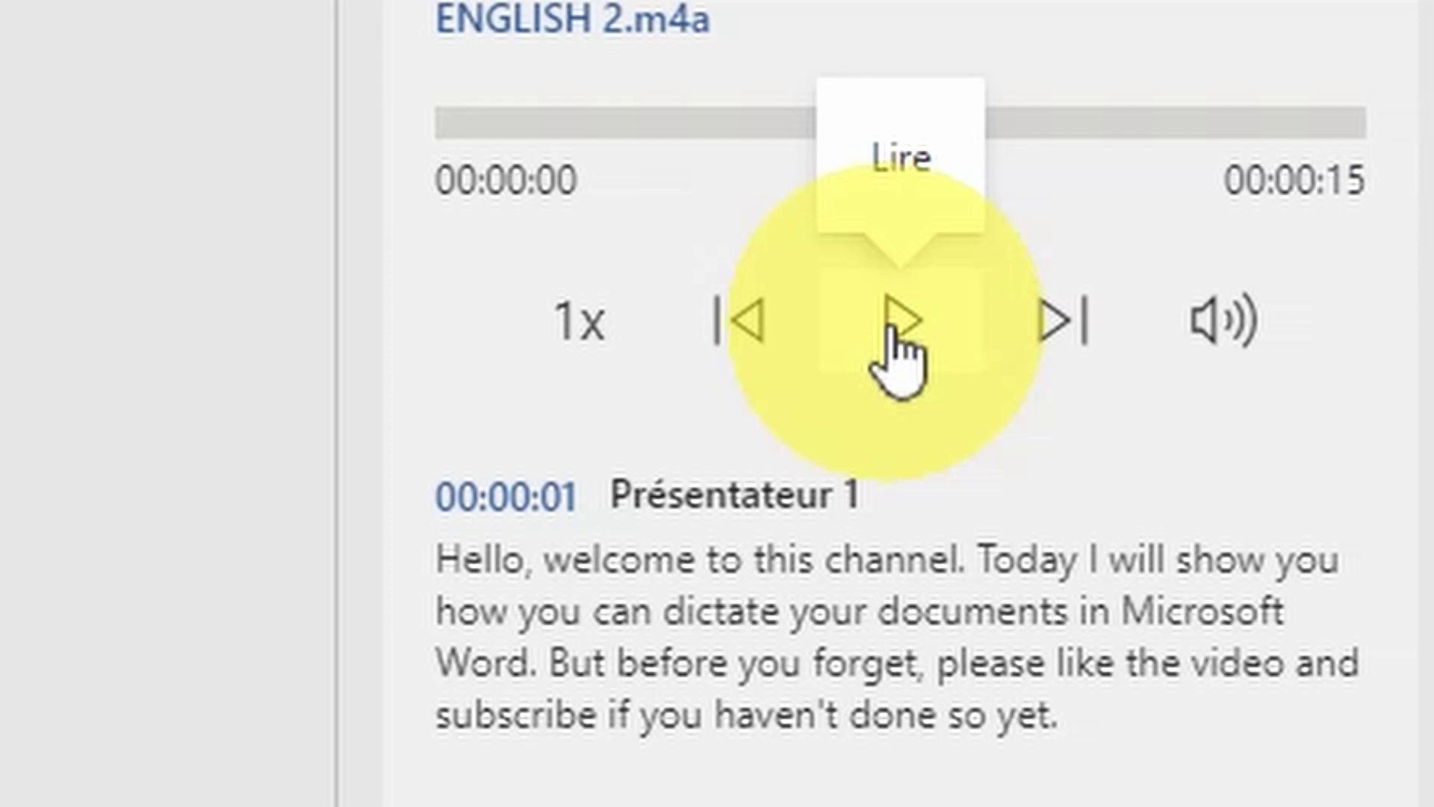
pyautogui.click(890, 325)
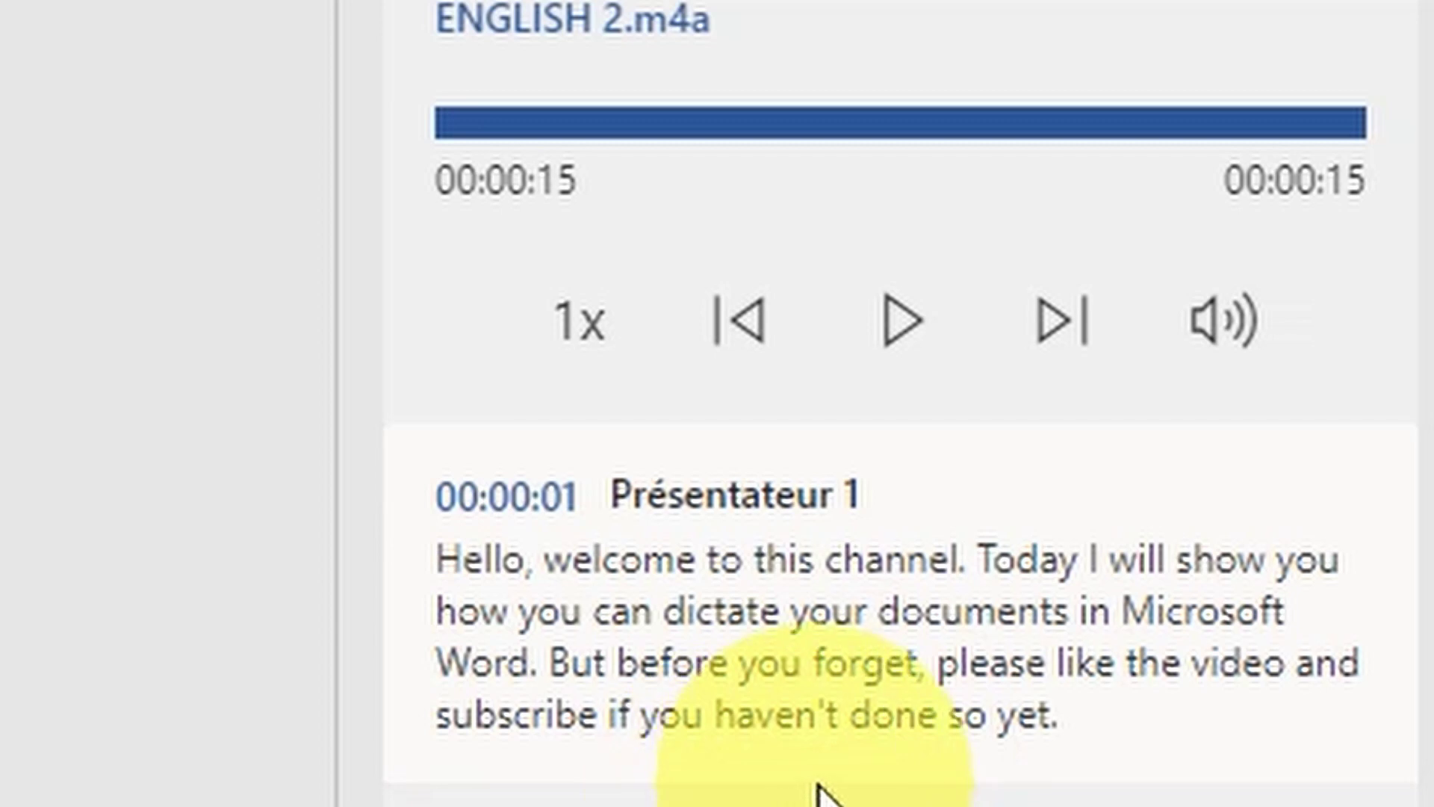
# - Add the English transcription to the document with speakers and timestamps, and view the inserted text from the page start
pyautogui.moveTo(821, 788)
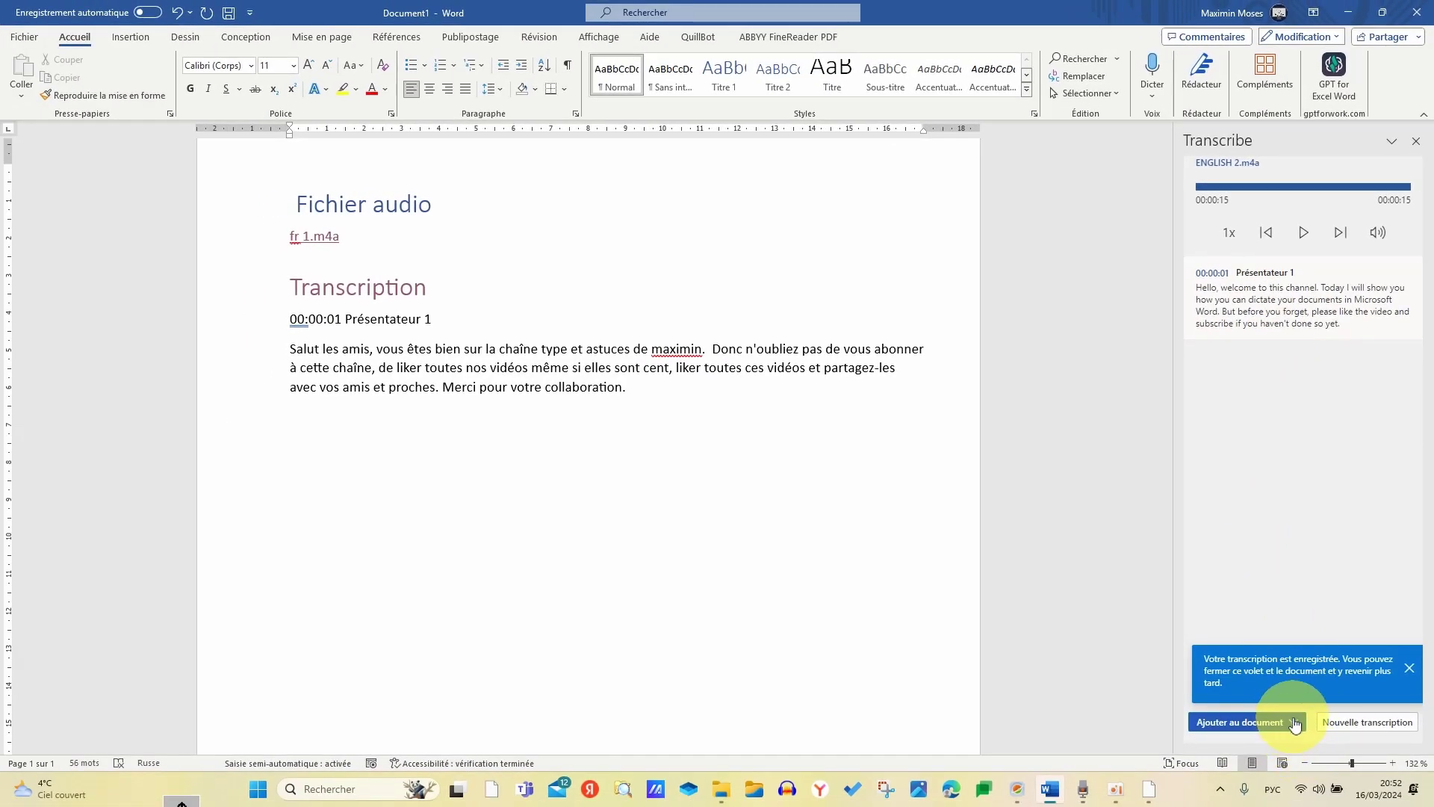
pyautogui.click(1294, 723)
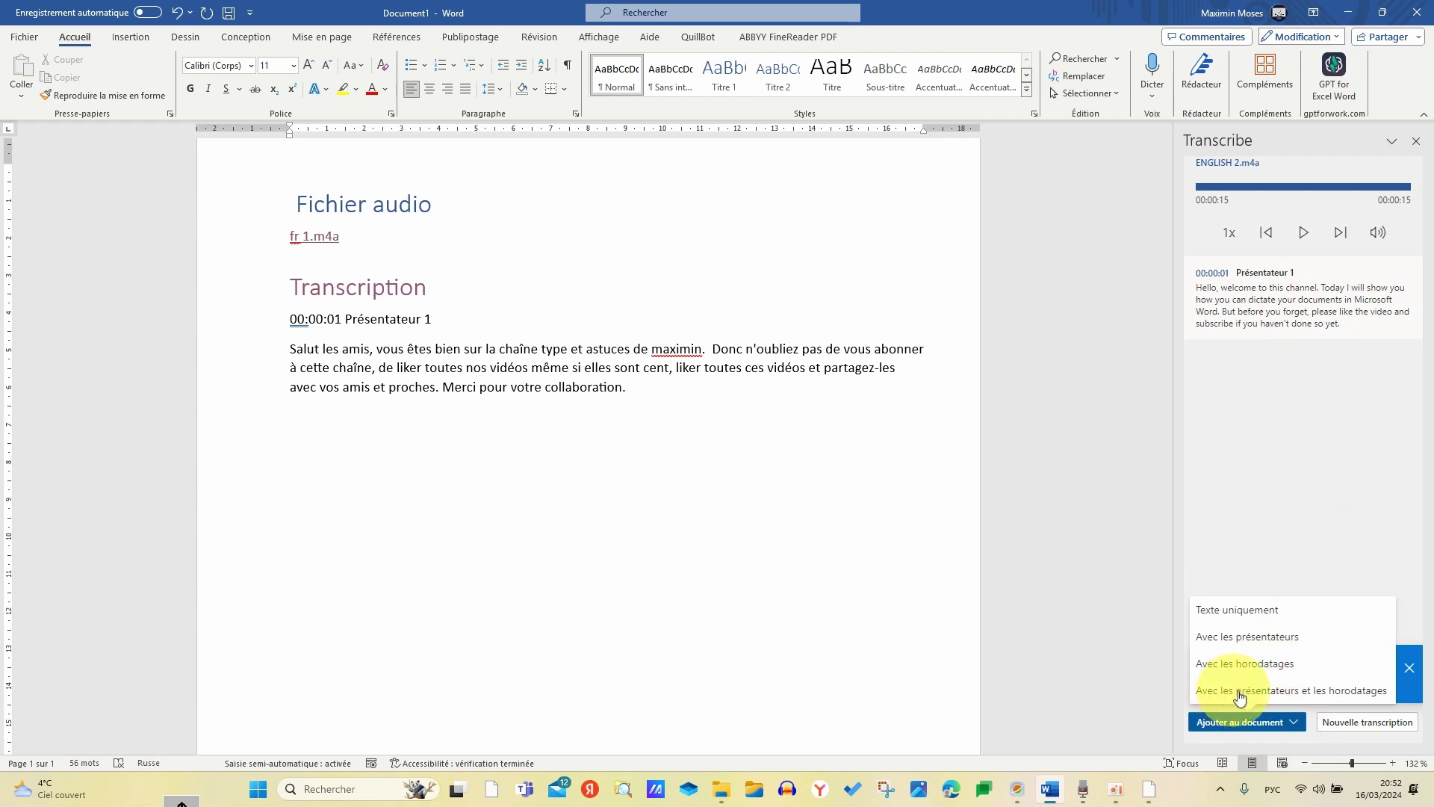
pyautogui.click(1343, 693)
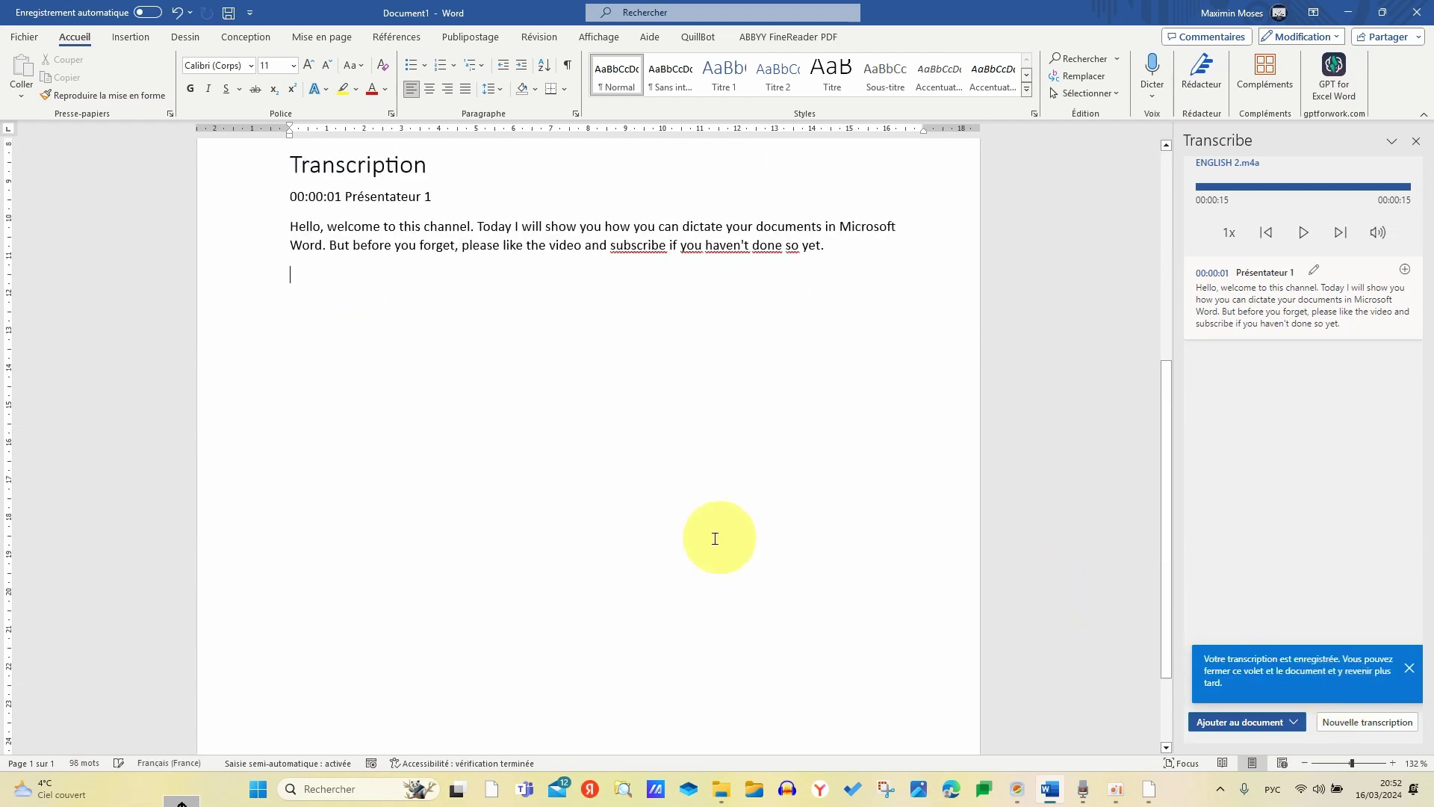
pyautogui.scroll(2, 635, 530)
pyautogui.scroll(3, 643, 543)
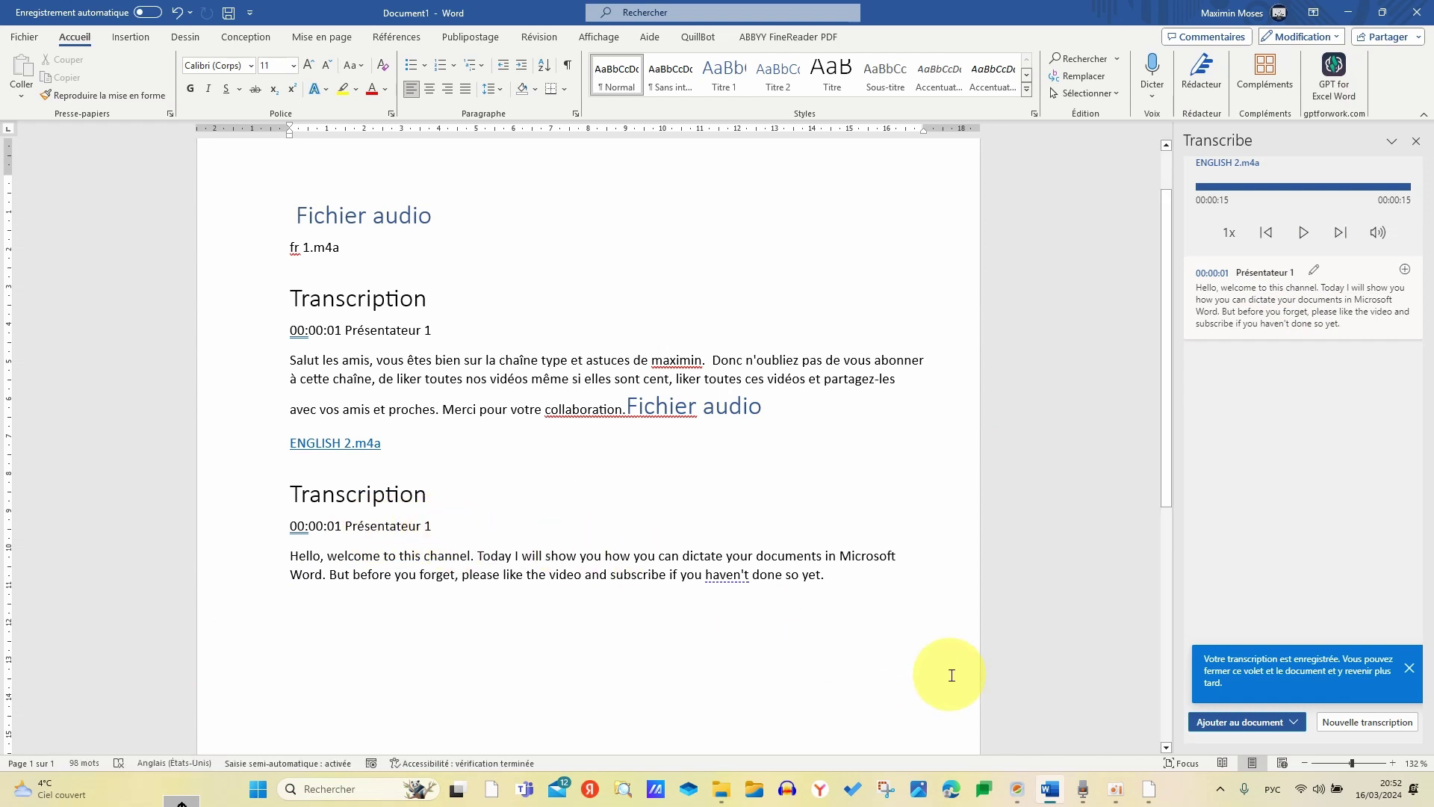
pyautogui.scroll(2, 896, 620)
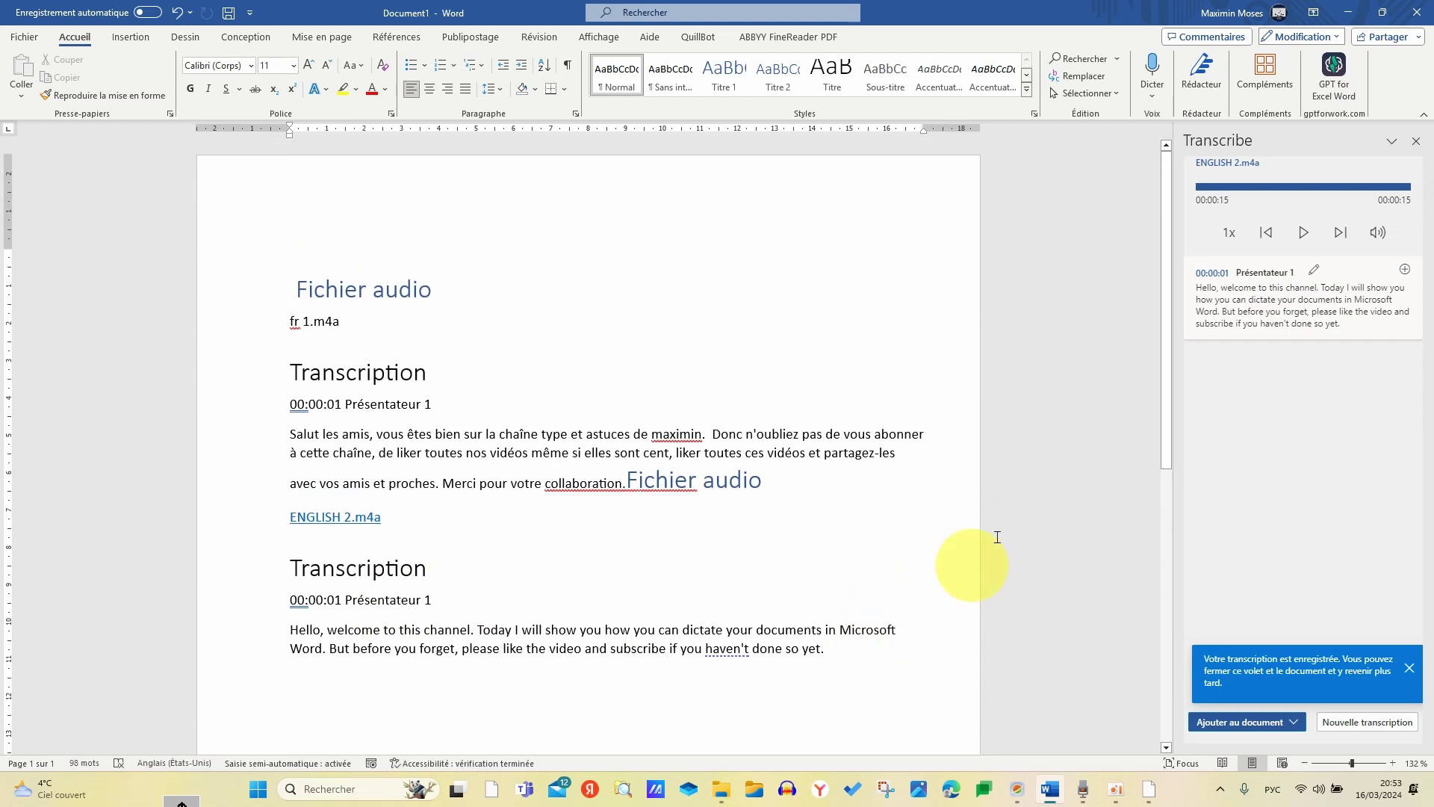
# - Start a new transcription, accept deleting the current one, record about 28 seconds of speech, and save and transcribe the recording
pyautogui.click(1373, 723)
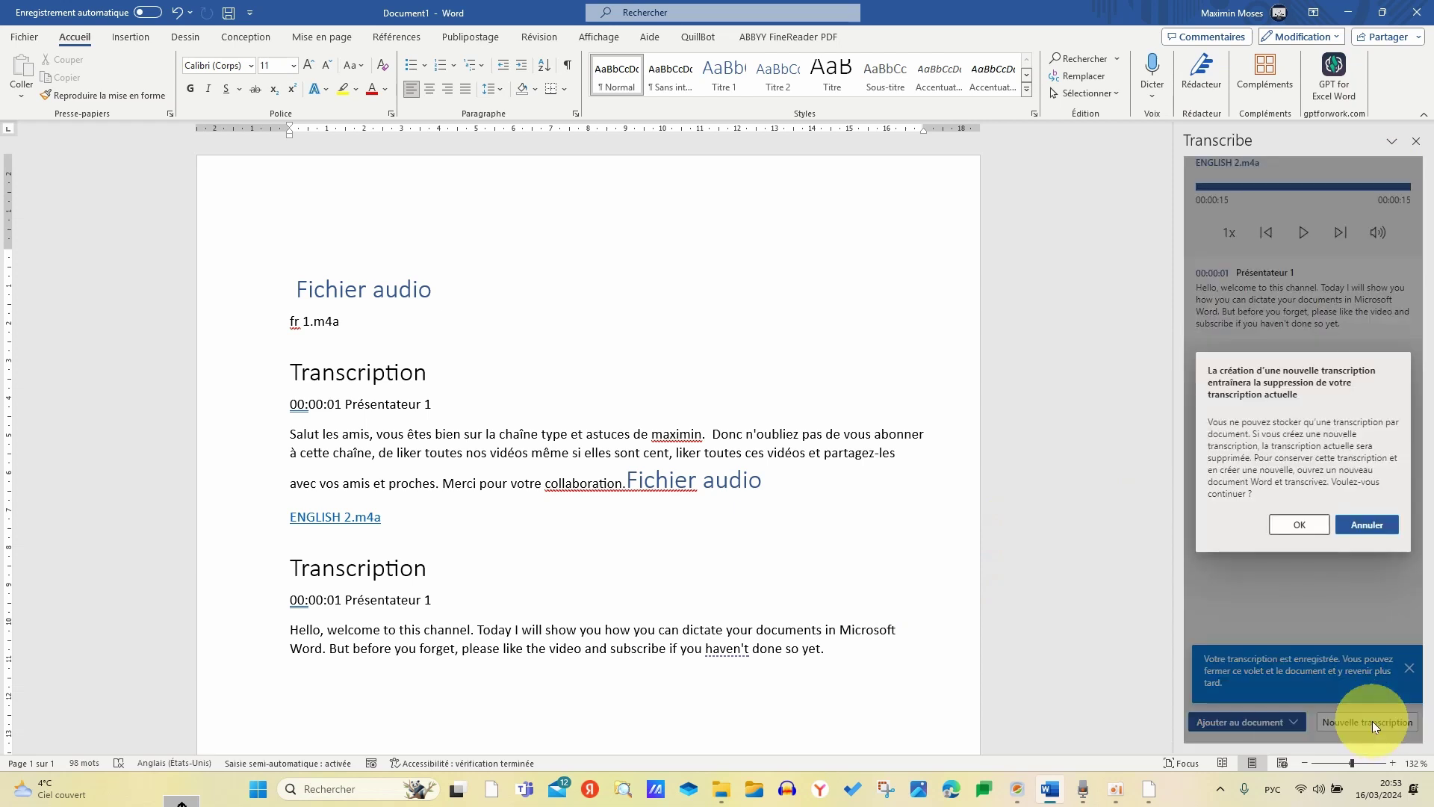
pyautogui.click(1300, 526)
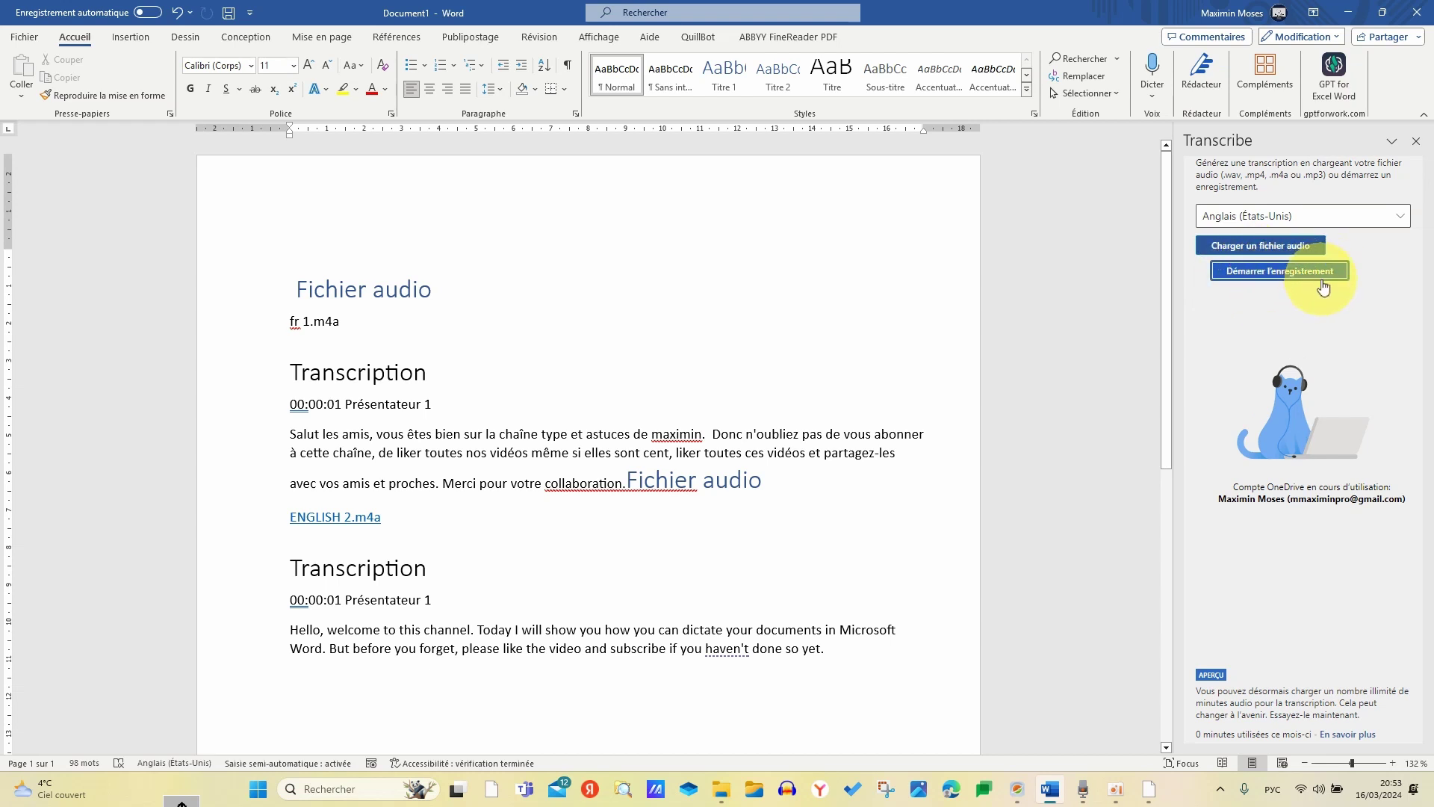
pyautogui.click(1268, 283)
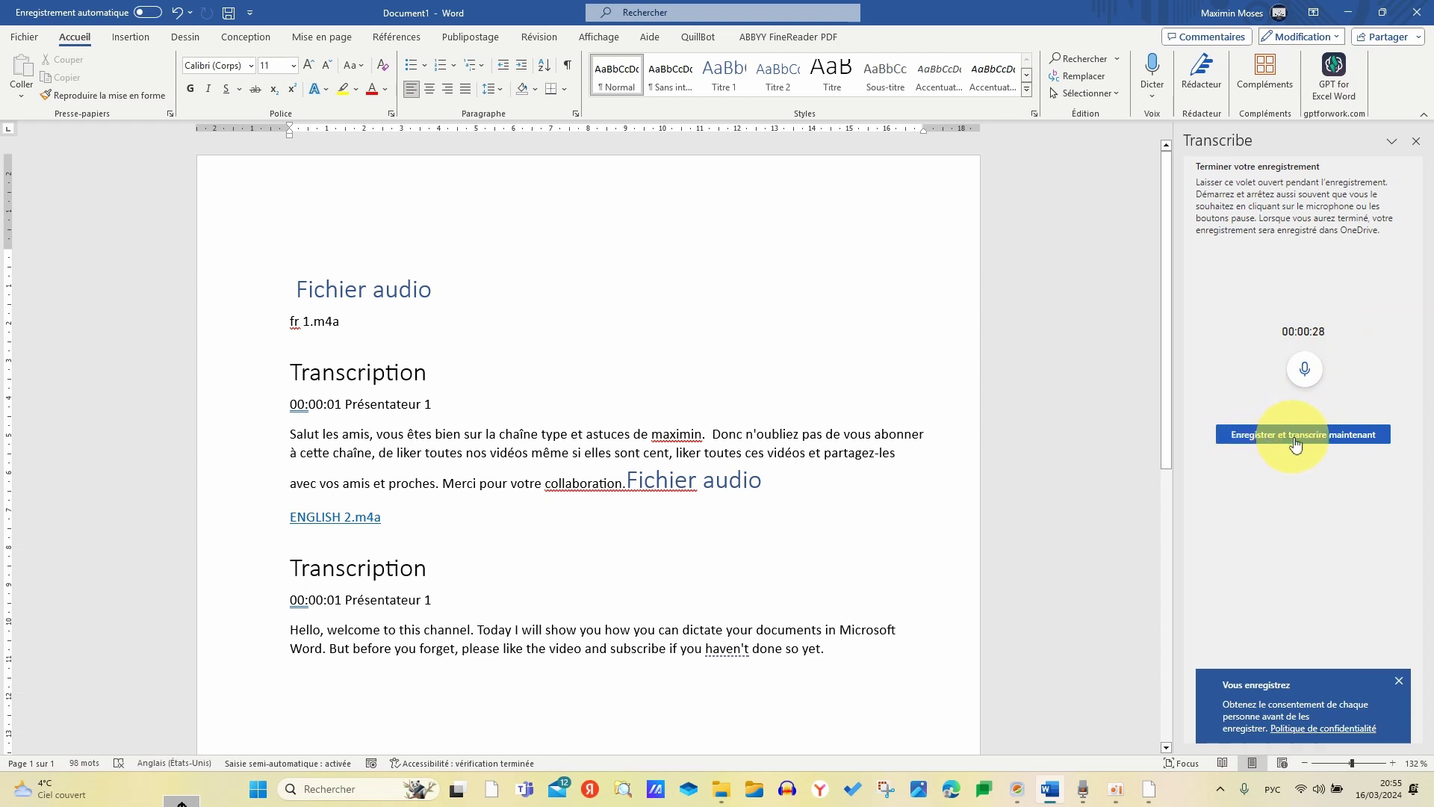
pyautogui.click(1352, 440)
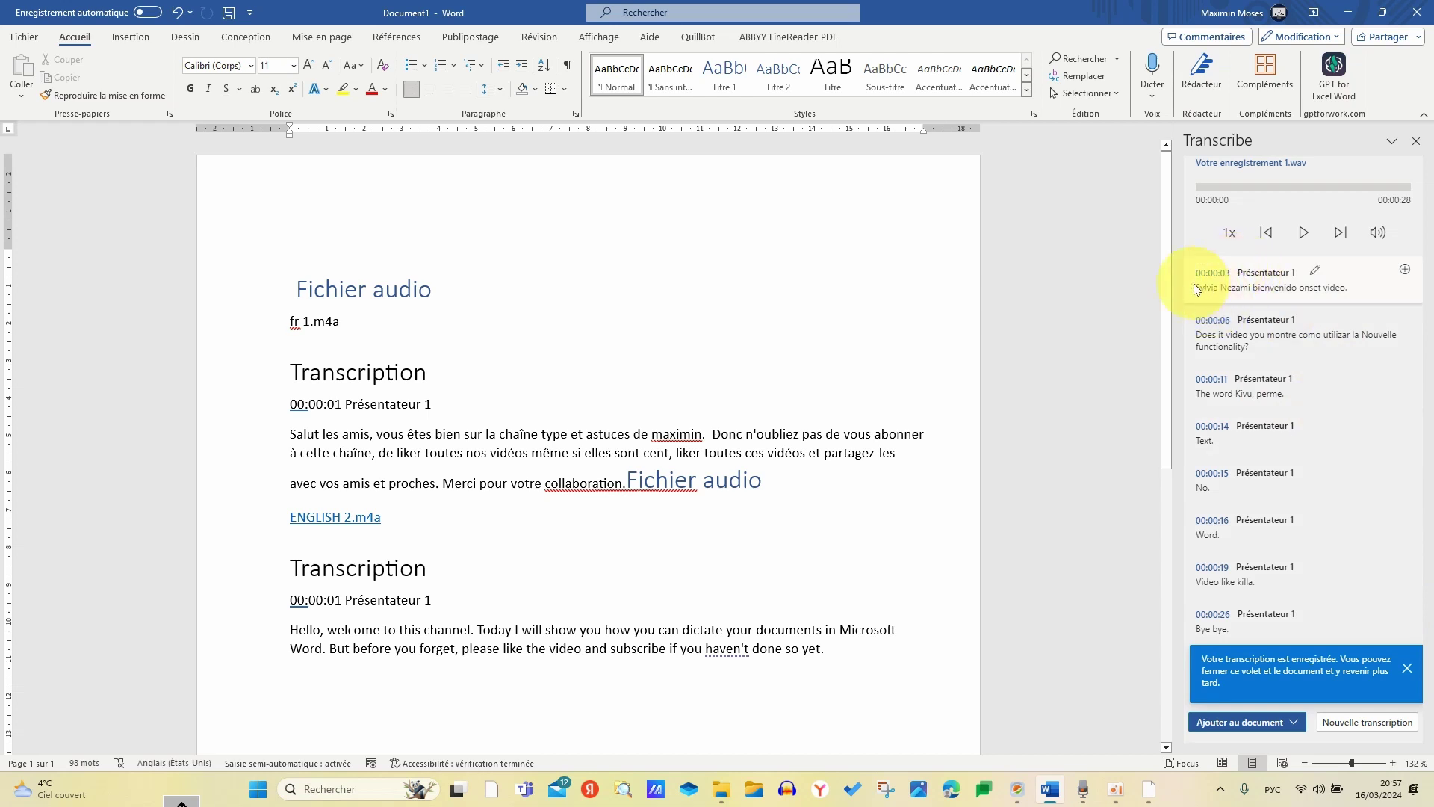
# - Play the saved recording to compare it with its transcript, lower the system volume during playback, and pause it
pyautogui.click(1303, 237)
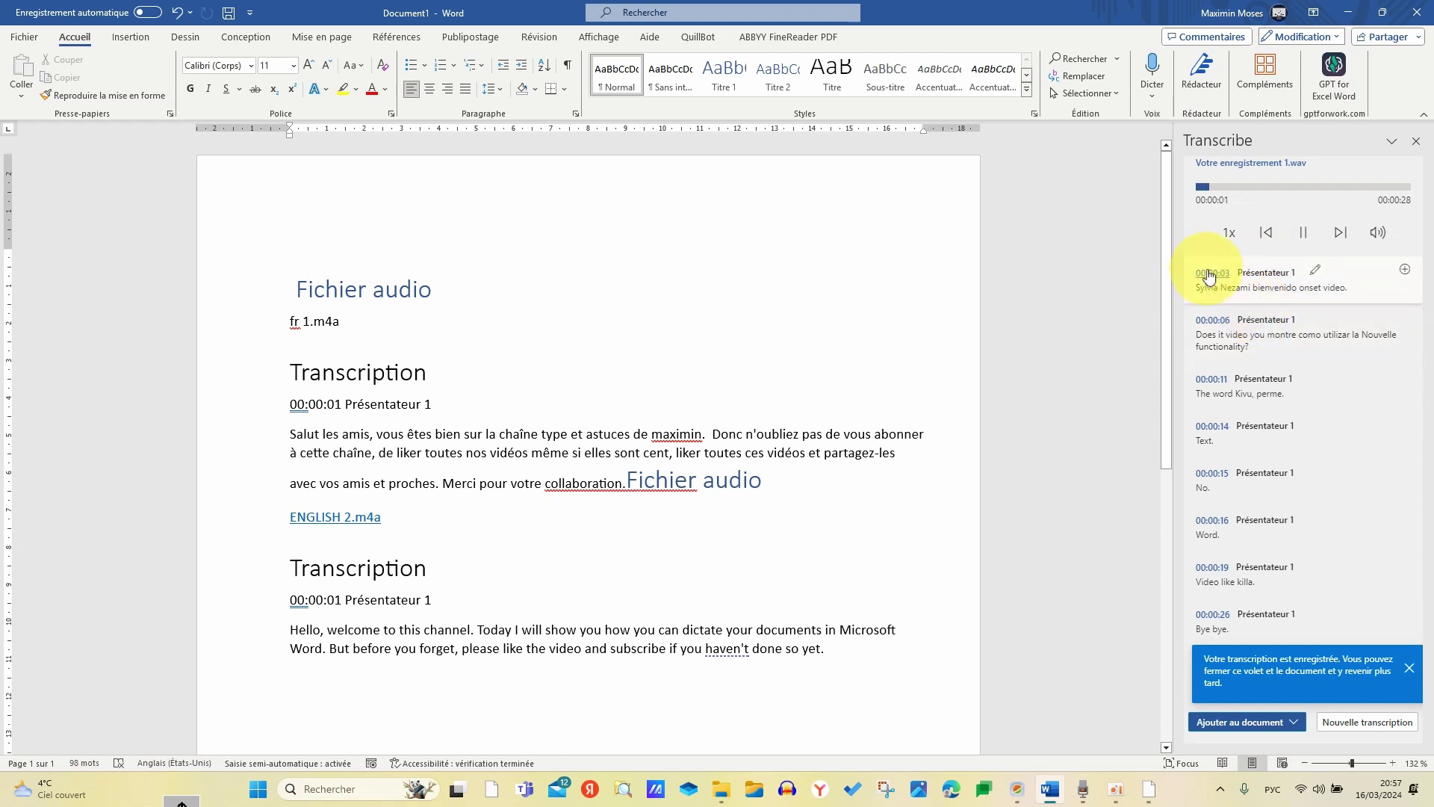
pyautogui.press('XF86AudioRaiseVolume')
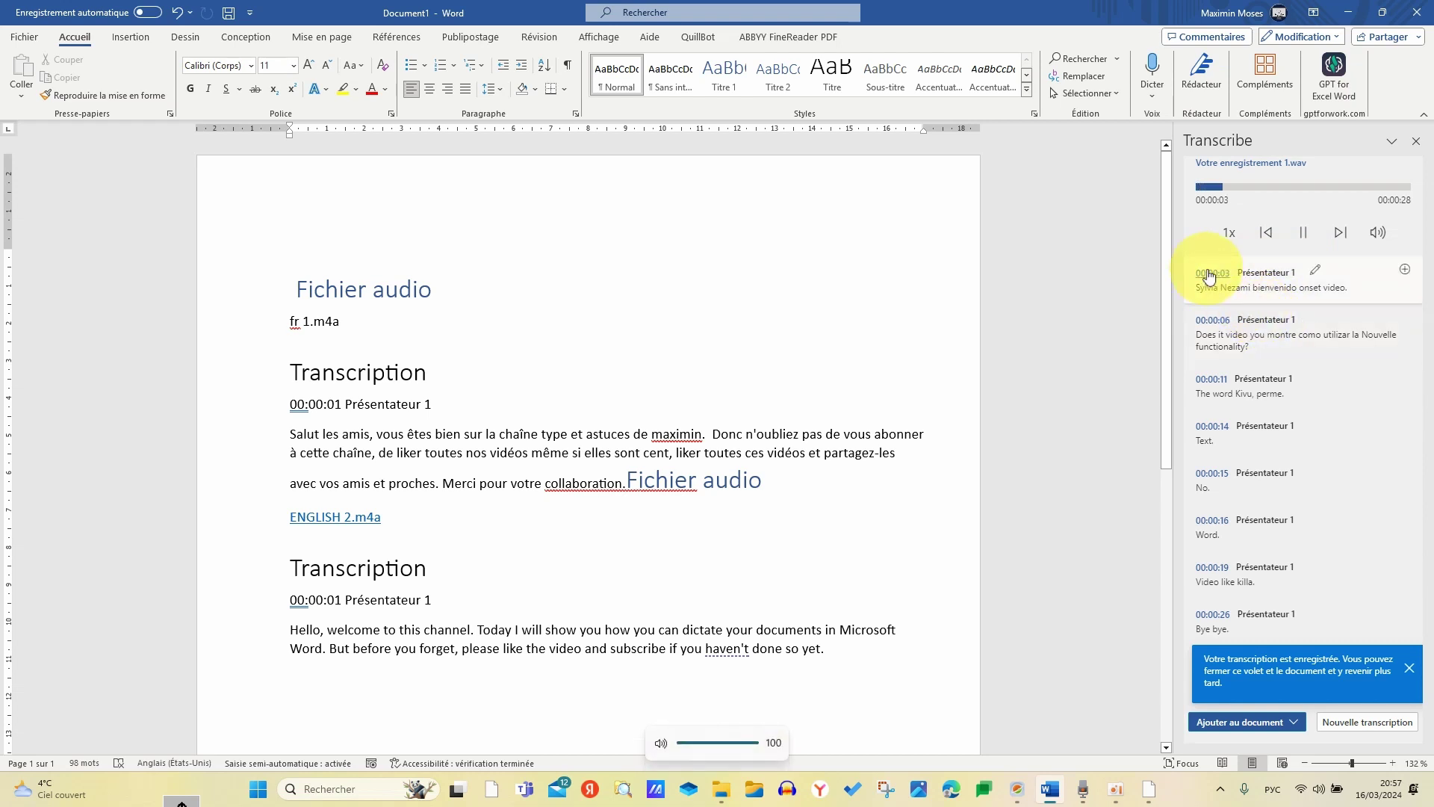
pyautogui.press('XF86AudioLowerVolume')
pyautogui.press('XF86AudioLowerVolume')
pyautogui.press('XF86AudioLowerVolume')
pyautogui.press('XF86AudioLowerVolume')
pyautogui.press('XF86AudioLowerVolume')
pyautogui.press('XF86AudioLowerVolume')
pyautogui.press('XF86AudioLowerVolume')
pyautogui.press('XF86AudioLowerVolume')
pyautogui.press('XF86AudioLowerVolume')
pyautogui.press('XF86AudioLowerVolume')
pyautogui.press('XF86AudioLowerVolume')
pyautogui.press('XF86AudioLowerVolume')
pyautogui.press('XF86AudioLowerVolume')
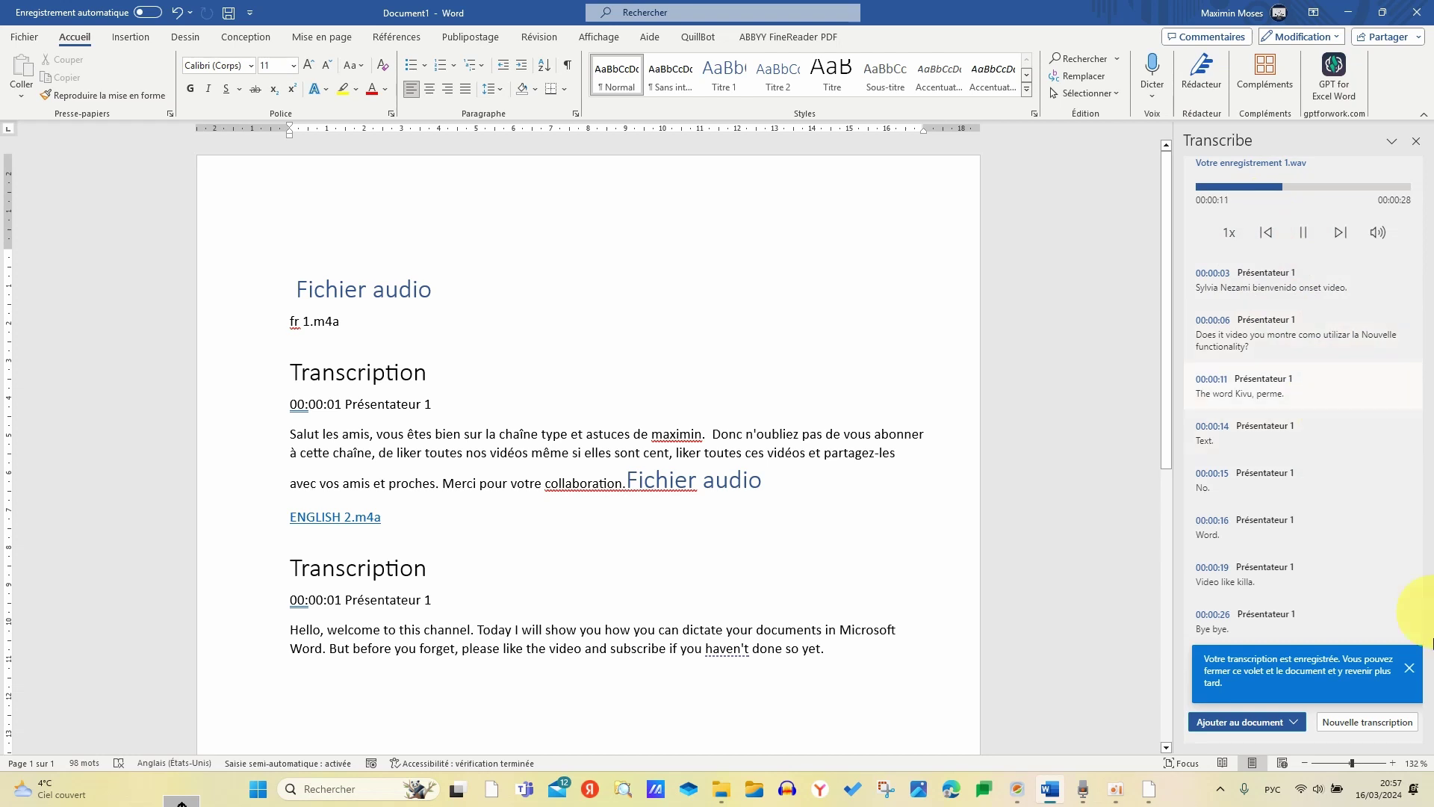
pyautogui.click(1301, 238)
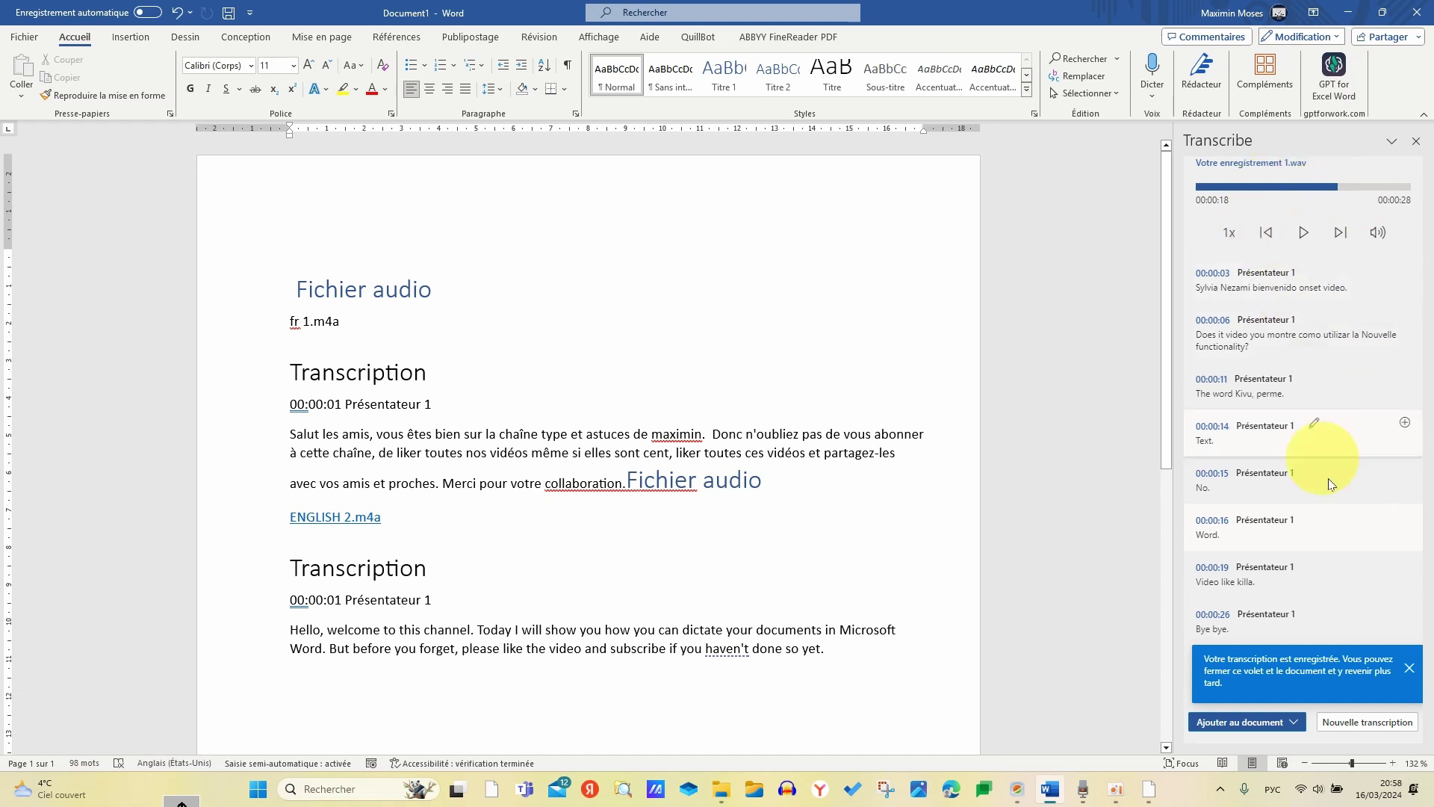
# - Start a new transcription, accept deleting the current one, and set the language to Russe (Russie)
pyautogui.click(1369, 730)
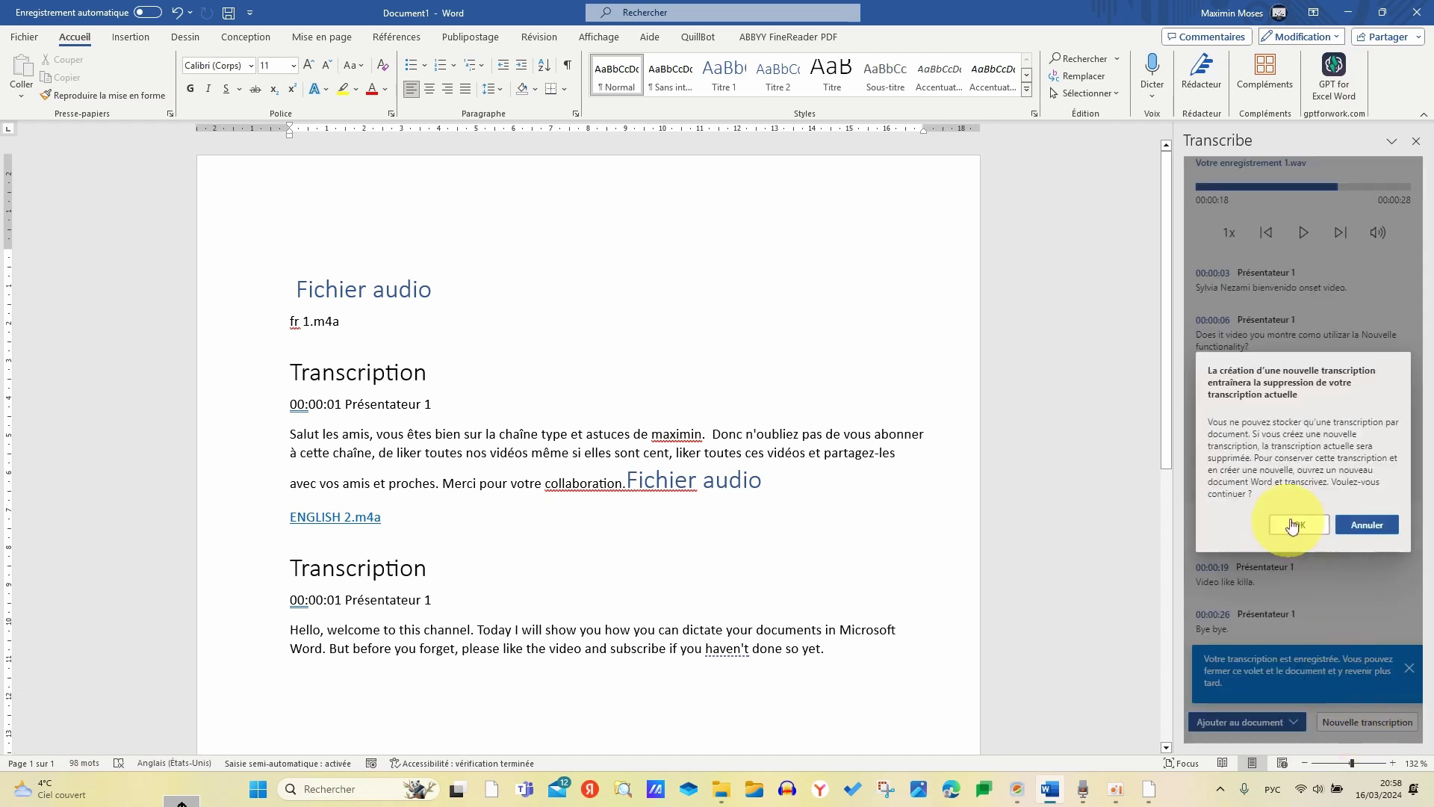
pyautogui.click(1304, 529)
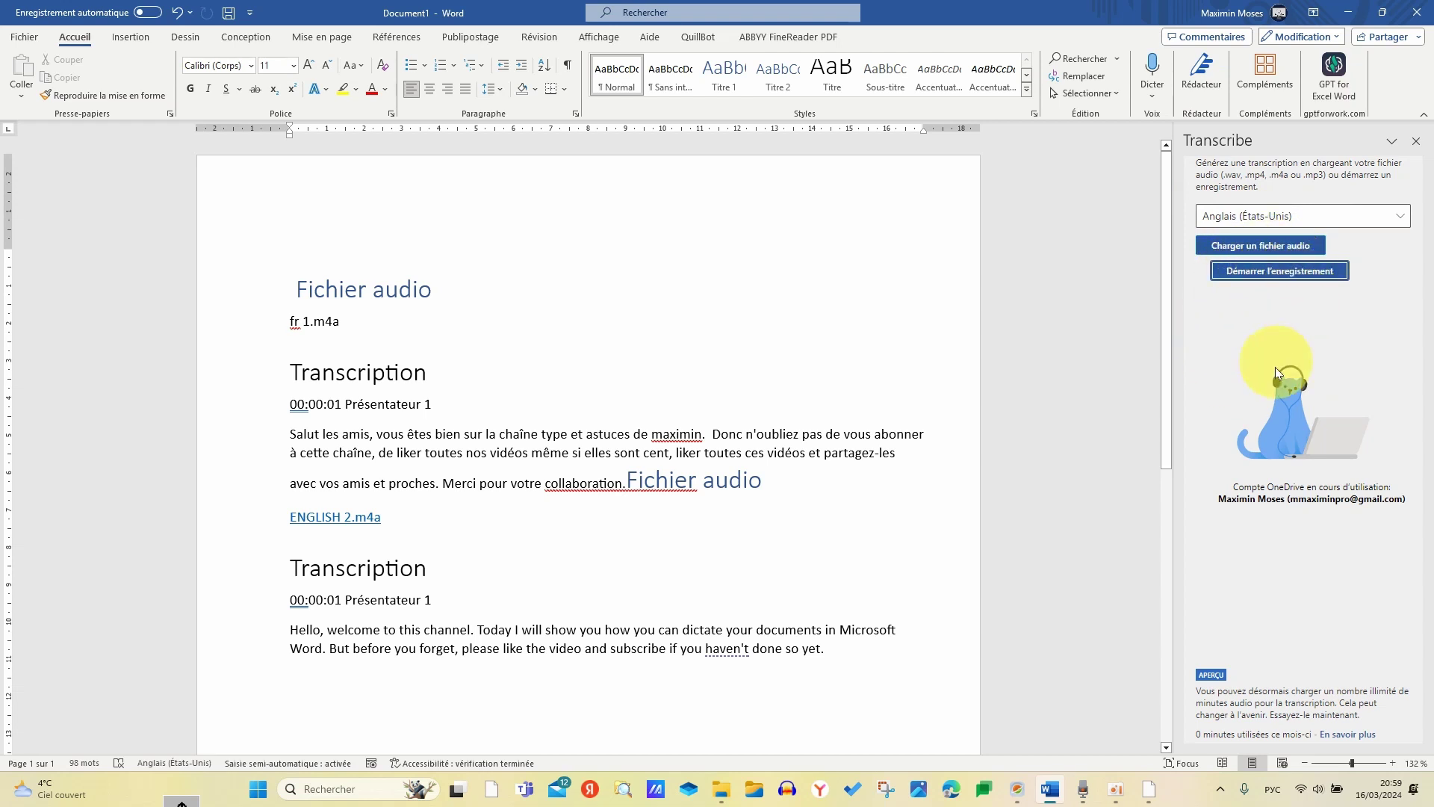
pyautogui.click(1318, 216)
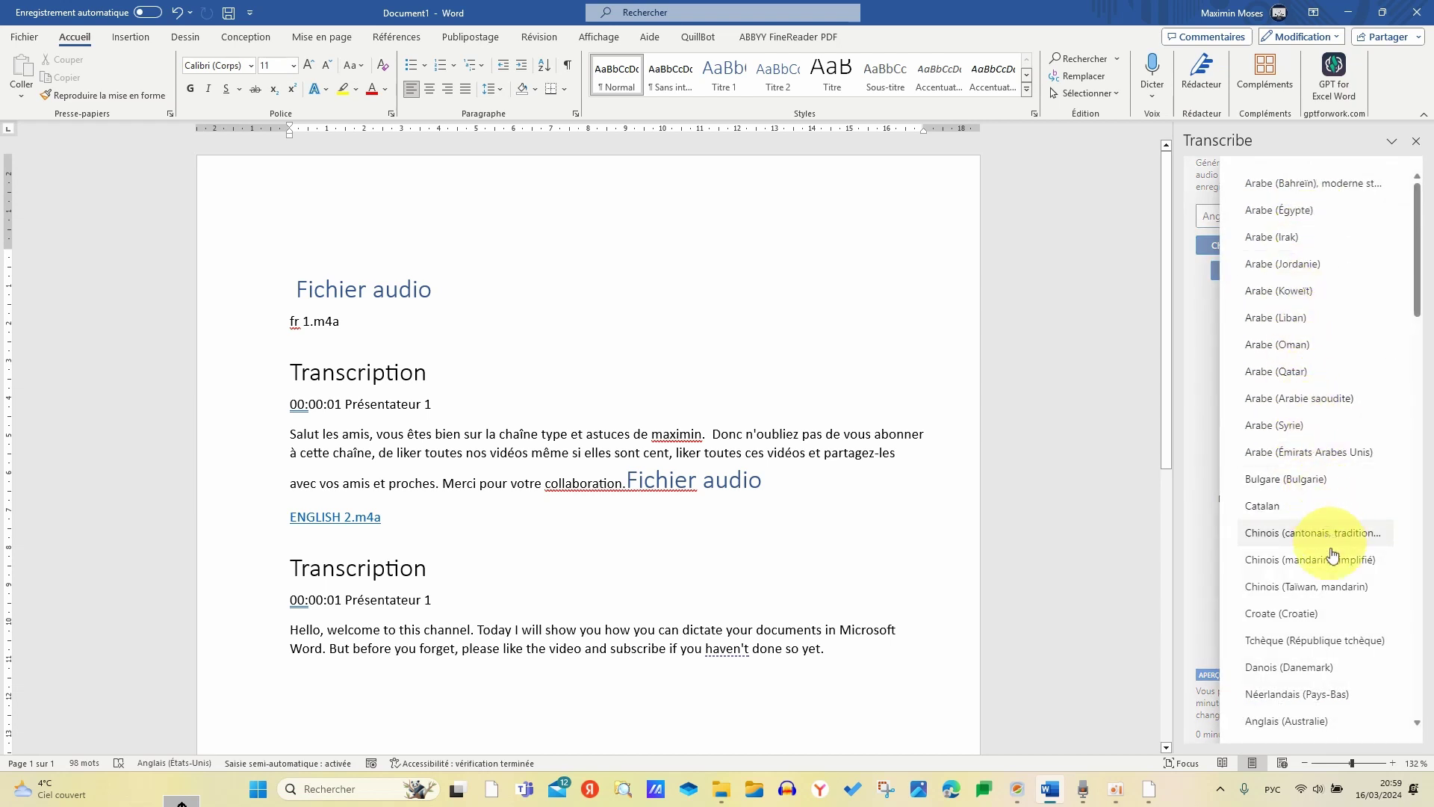
pyautogui.scroll(-7, 1328, 551)
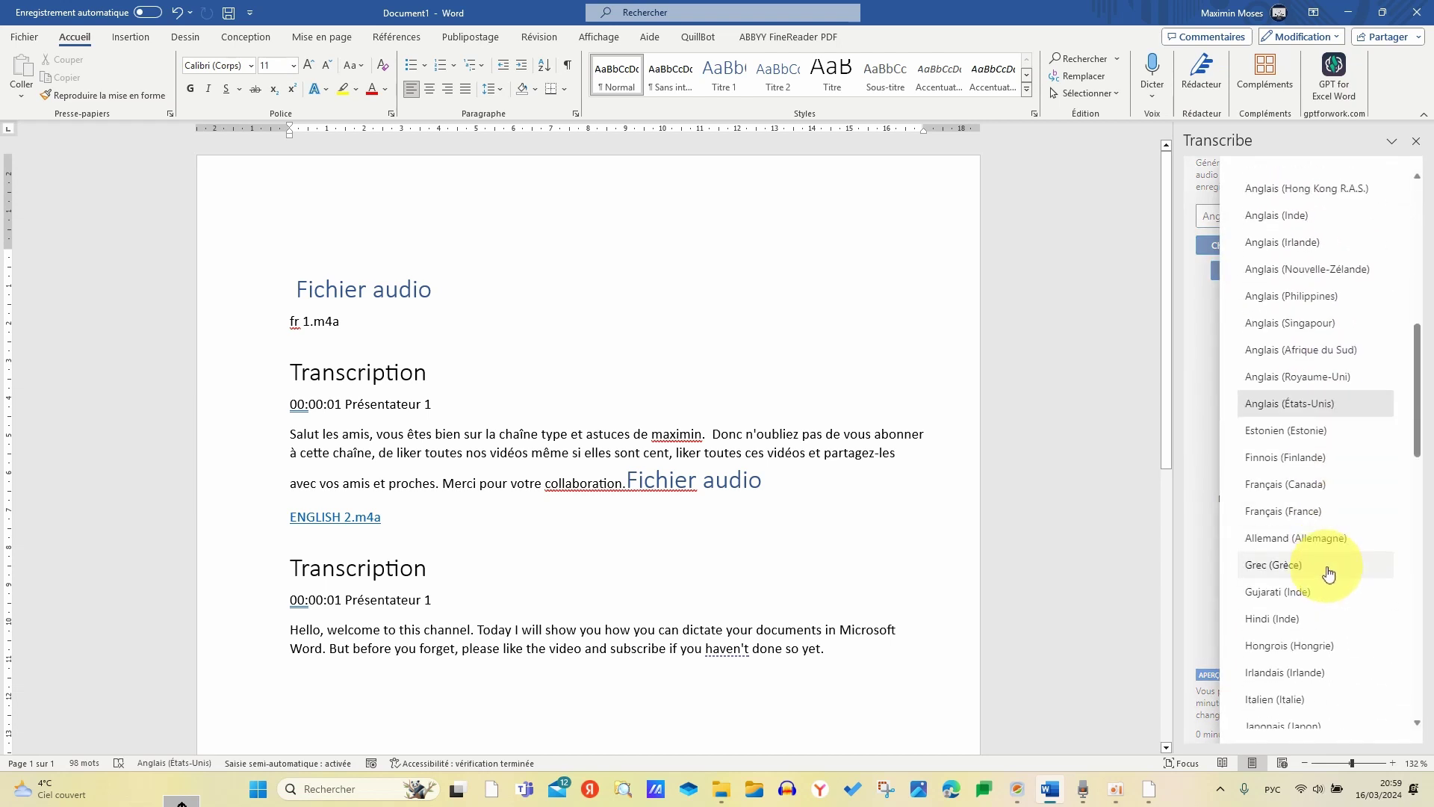
pyautogui.scroll(-5, 1328, 572)
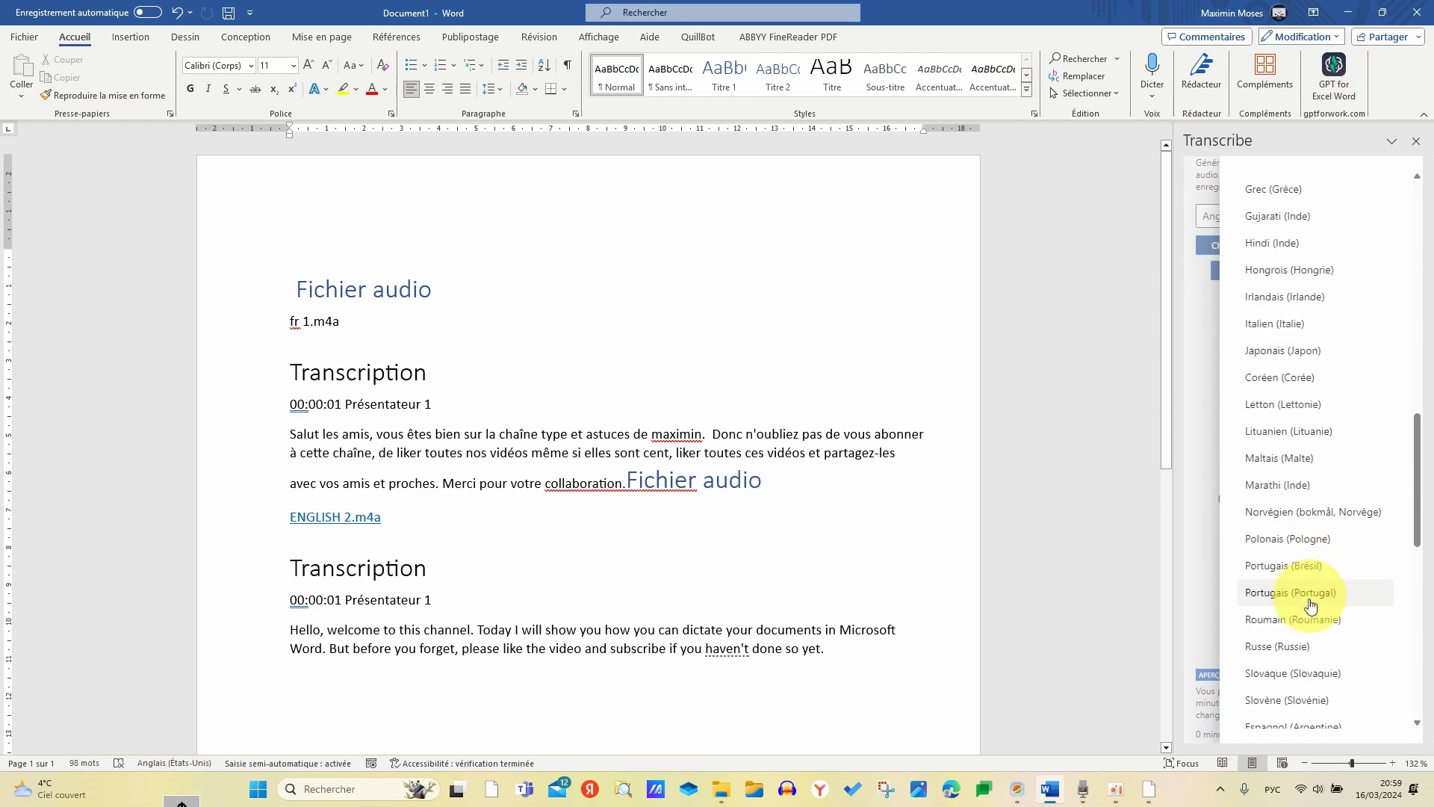
pyautogui.scroll(-4, 1311, 603)
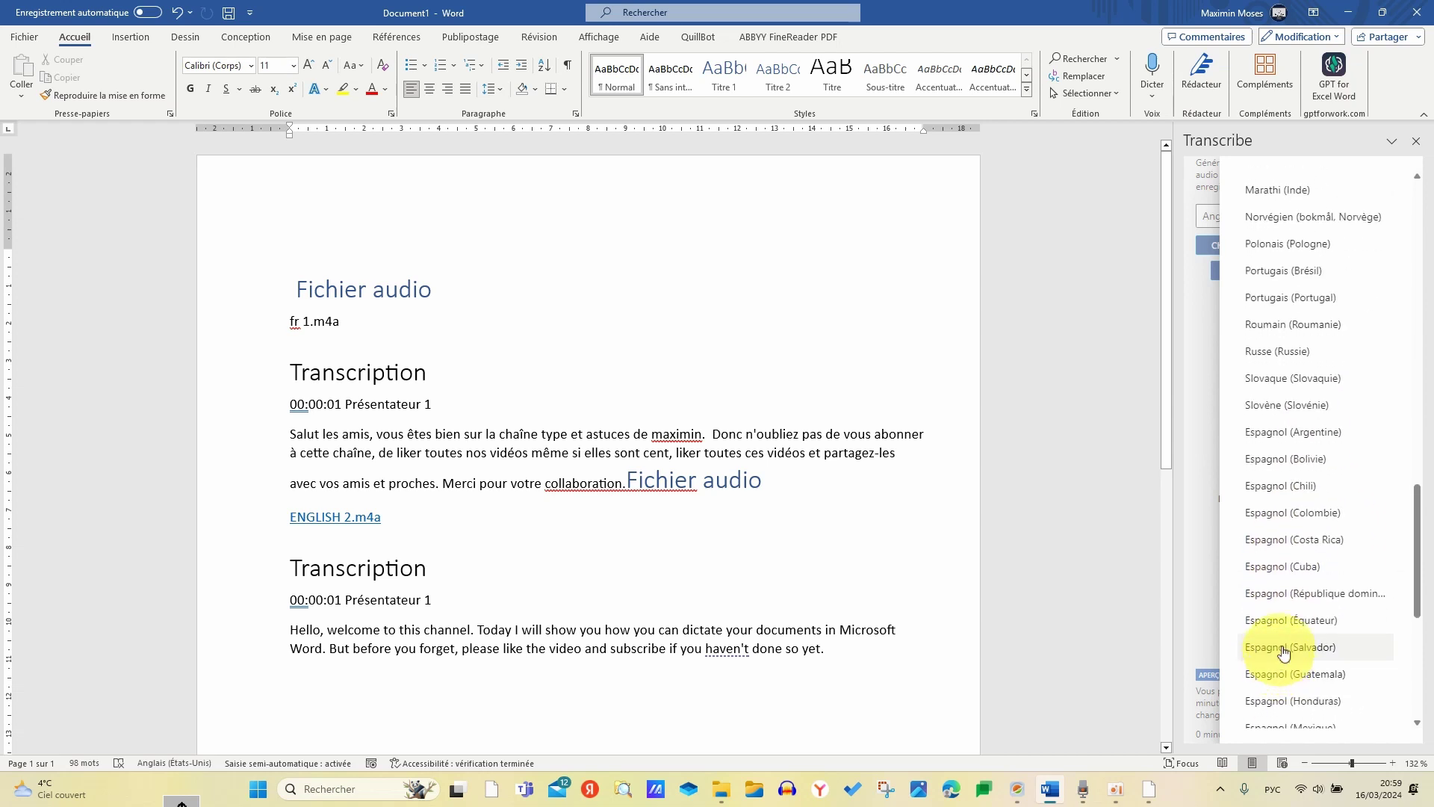
pyautogui.scroll(-5, 1279, 654)
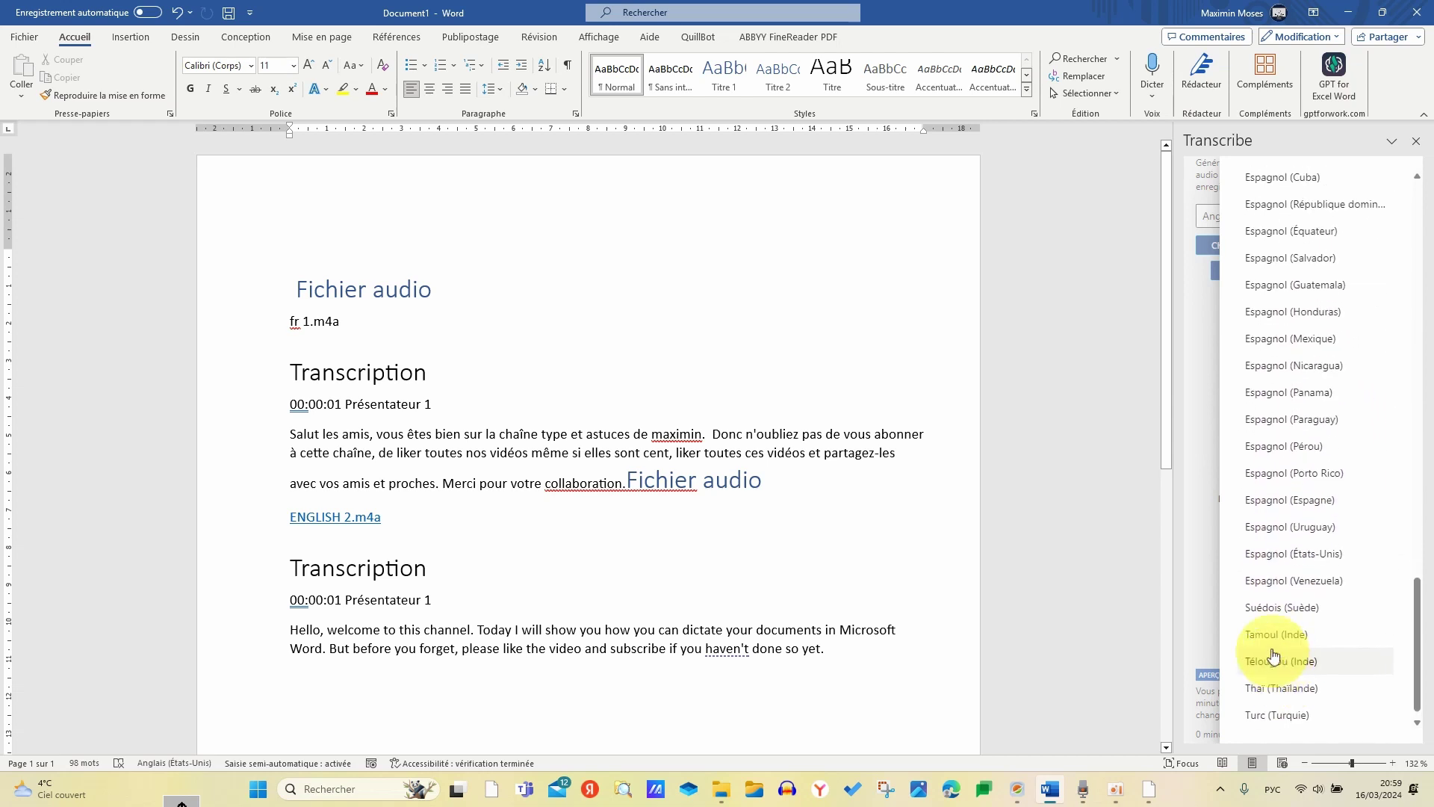
pyautogui.scroll(5, 1289, 641)
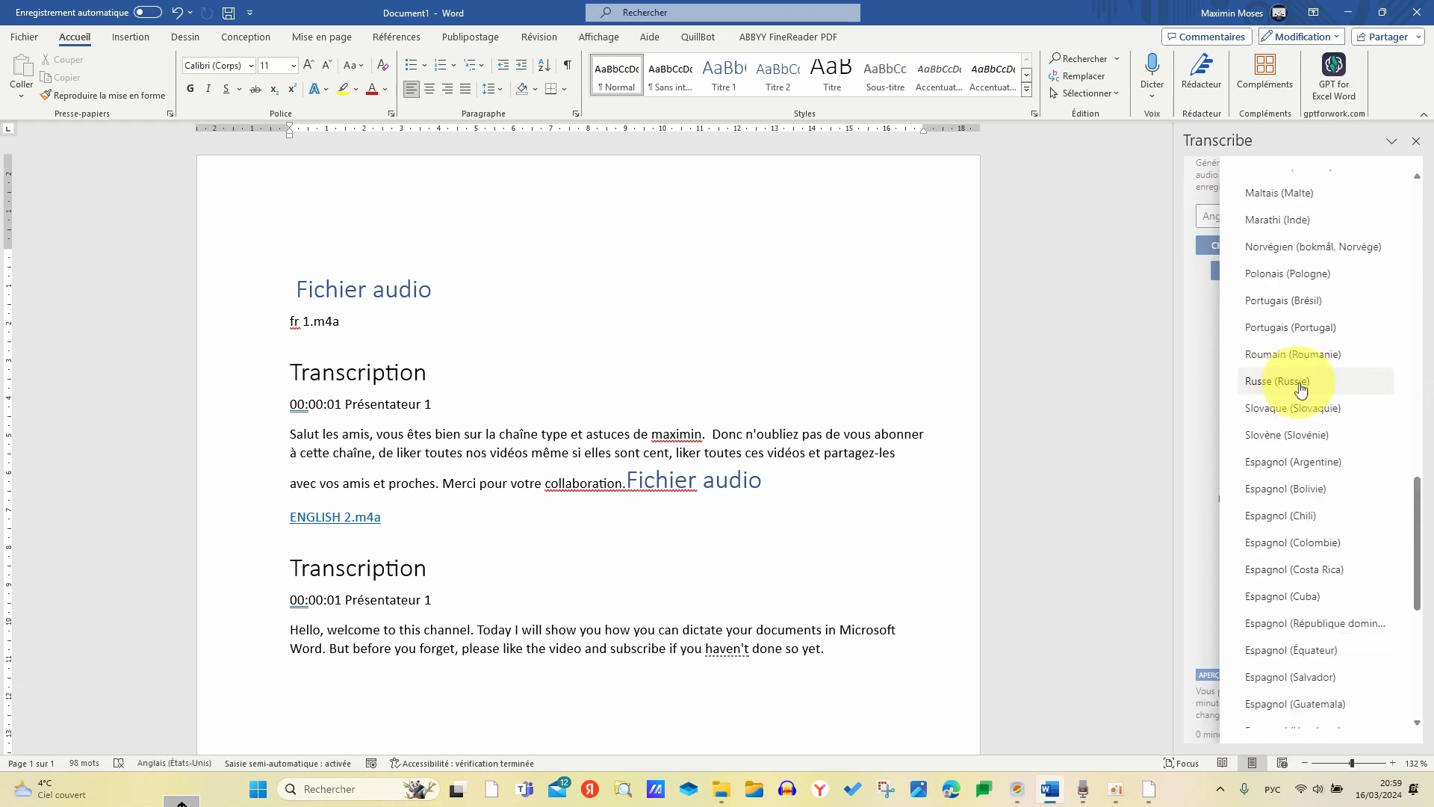
pyautogui.click(1300, 388)
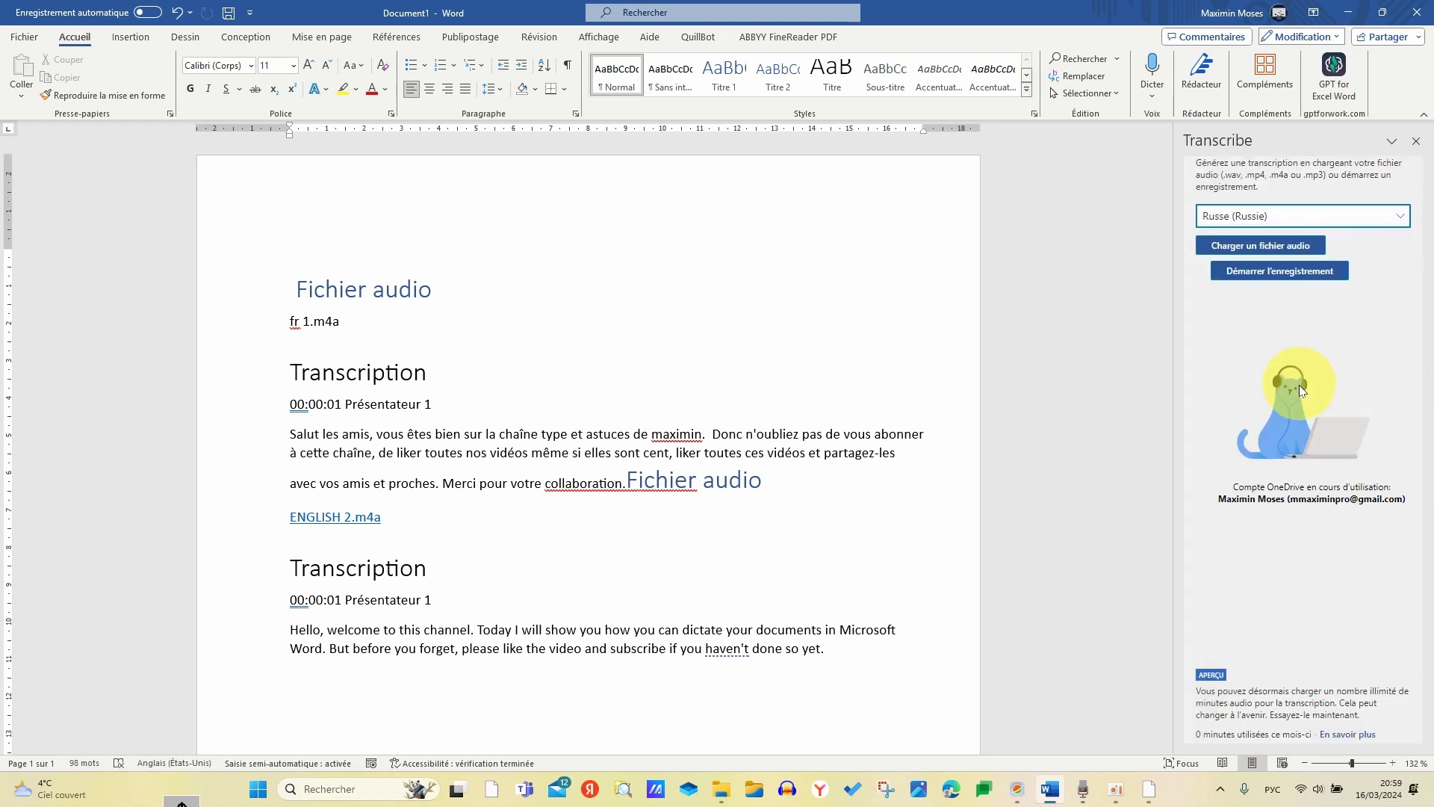
# - Record about 20 seconds of Russian speech, pause the recording, and save and transcribe it
pyautogui.click(1273, 273)
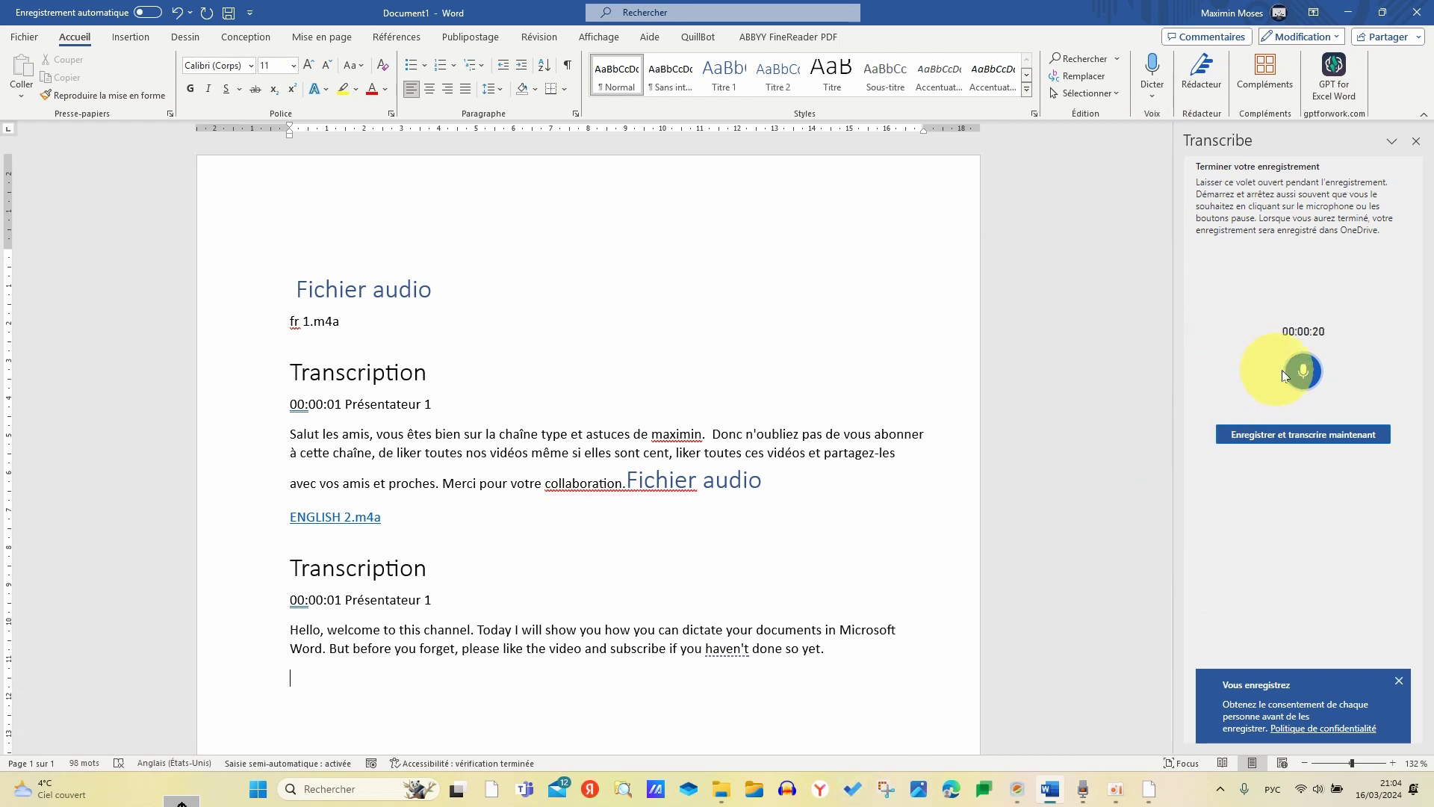
pyautogui.click(1304, 376)
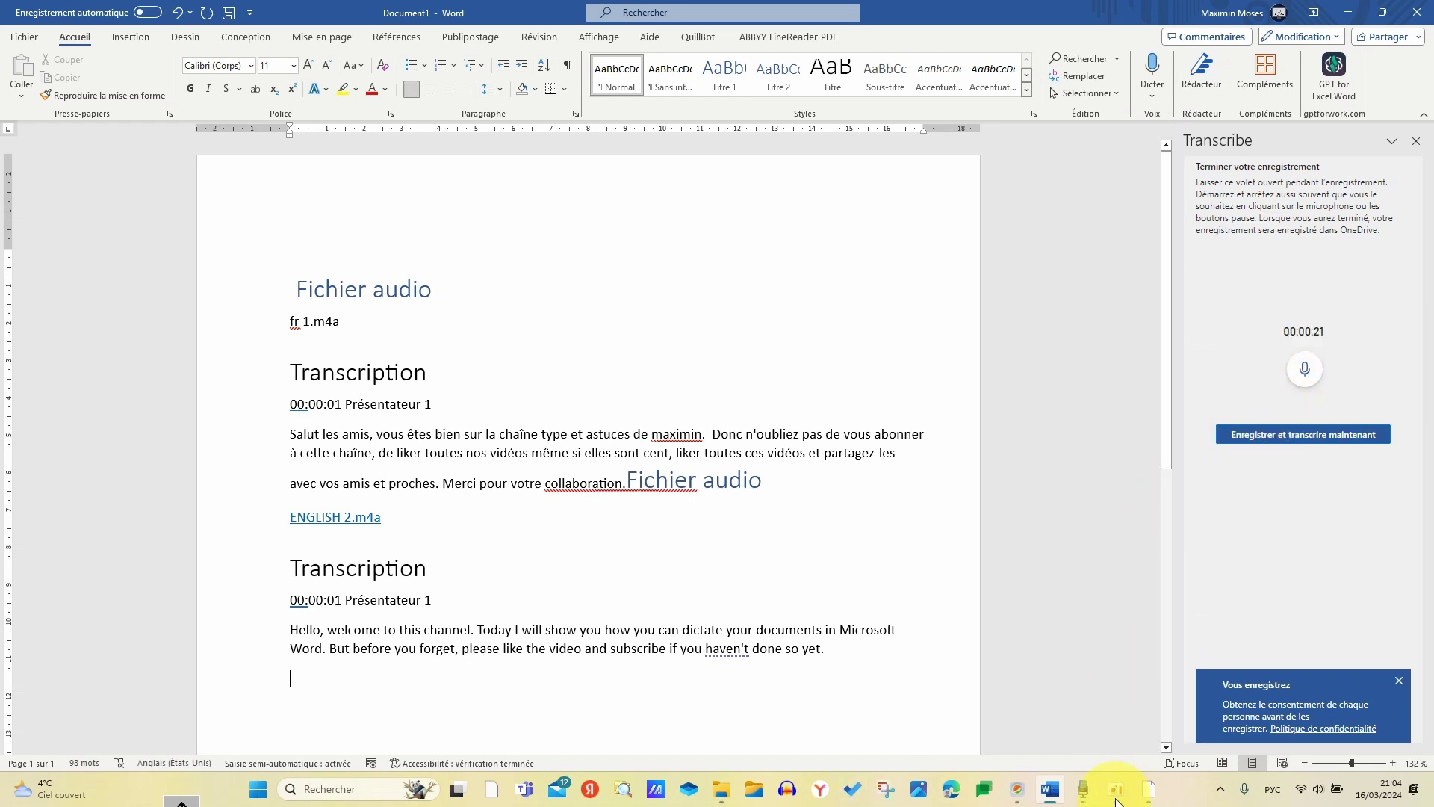
pyautogui.click(1307, 435)
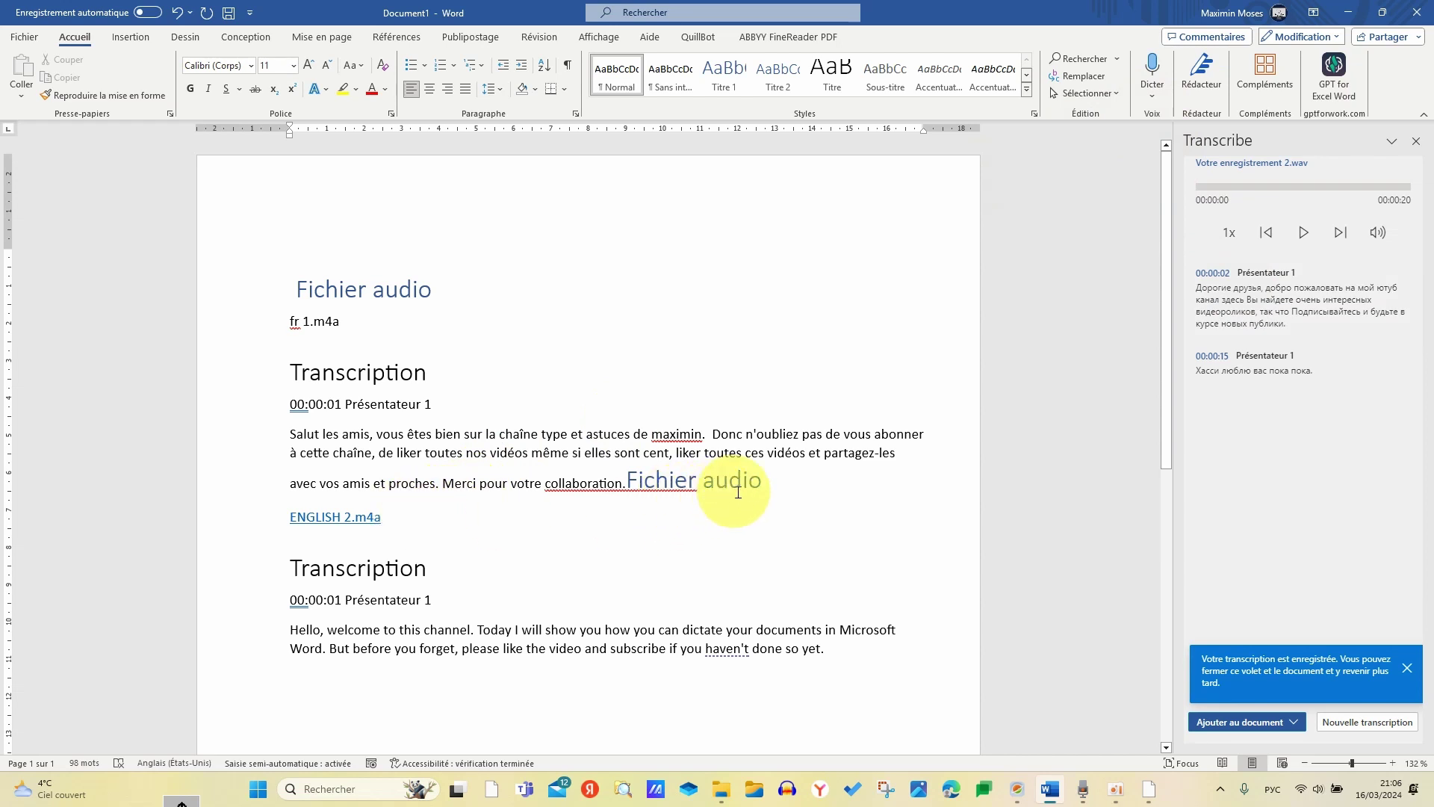
# - Place the text cursor between "collaboration." and the second "Fichier audio" heading
pyautogui.doubleClick(665, 489)
pyautogui.click(637, 499)
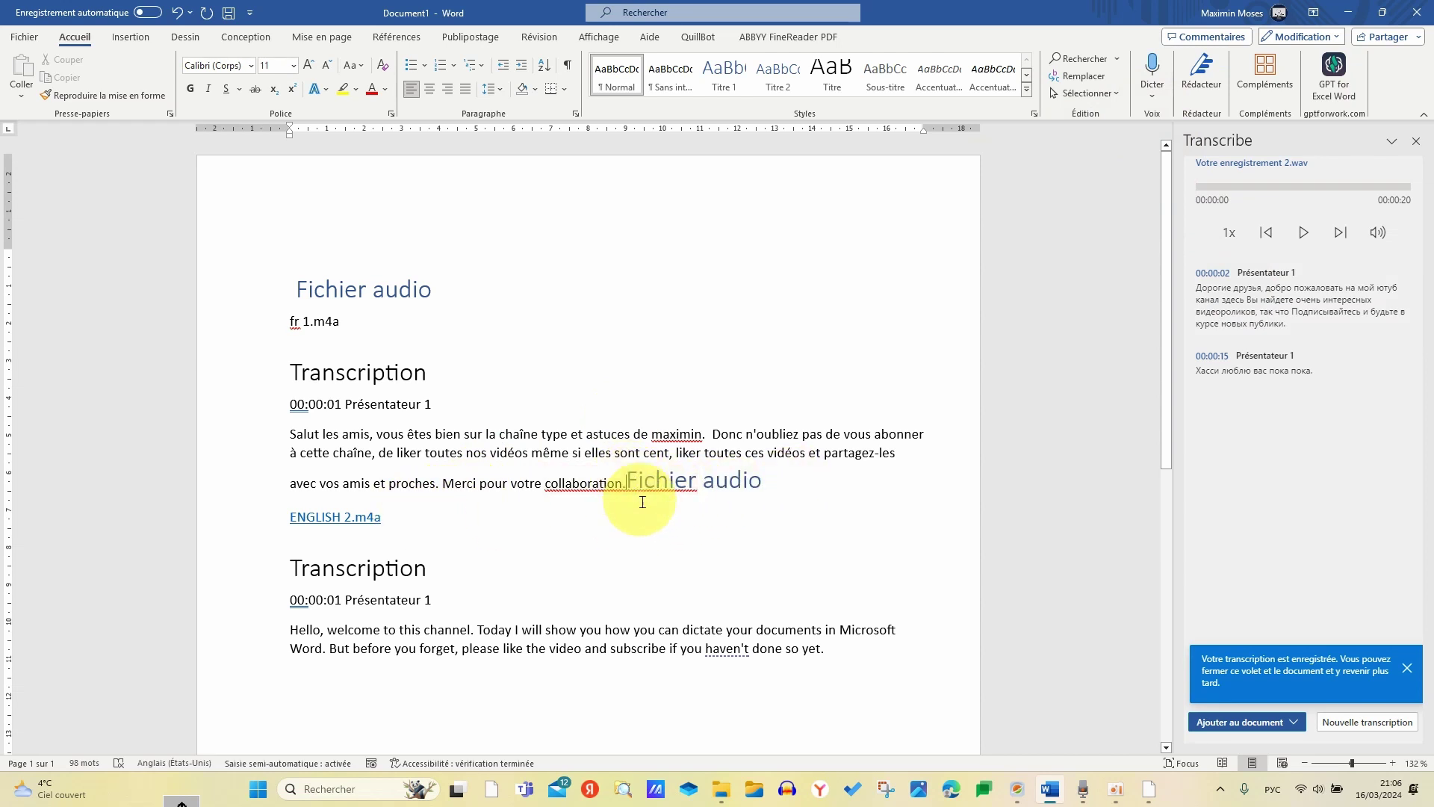